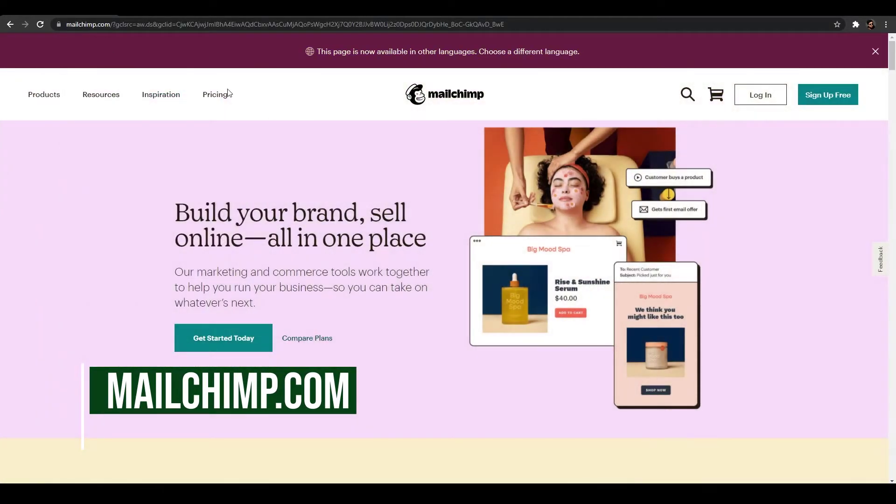
Step: Fill in the free Mailchimp signup form and pass the 'I'm not a robot' check
scroll(444, 258, "down", 7)
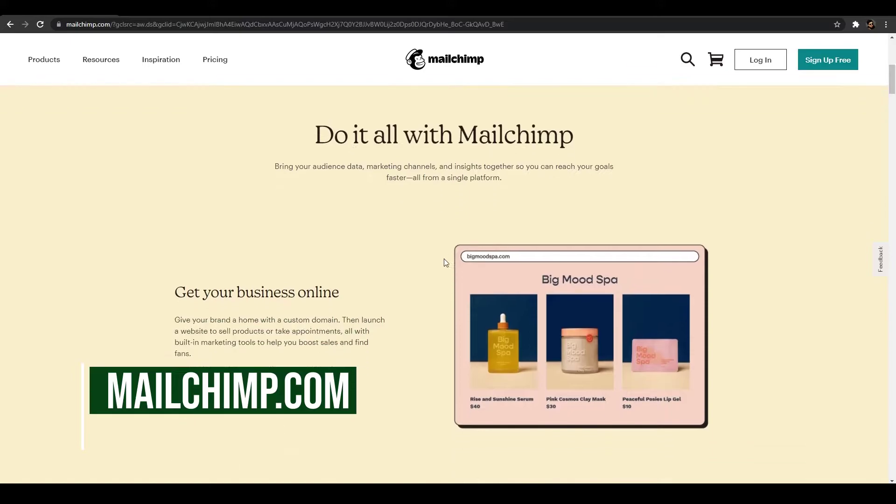
scroll(448, 258, "up", 7)
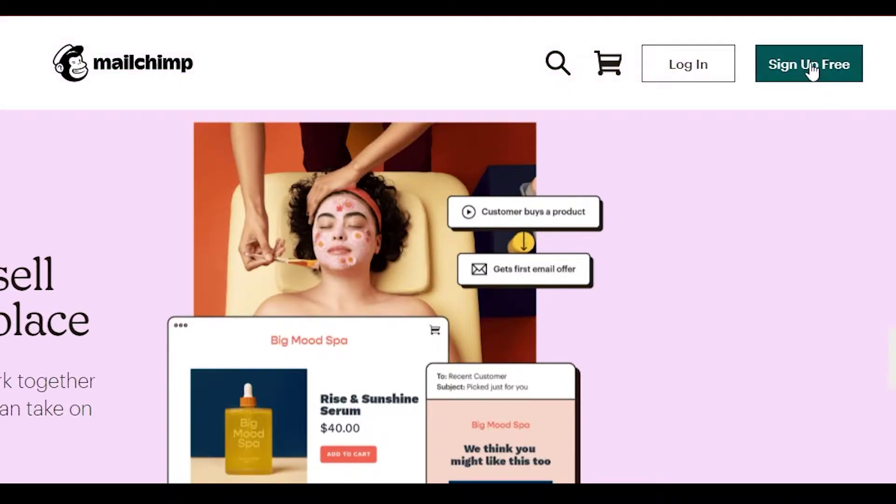
left_click(812, 70)
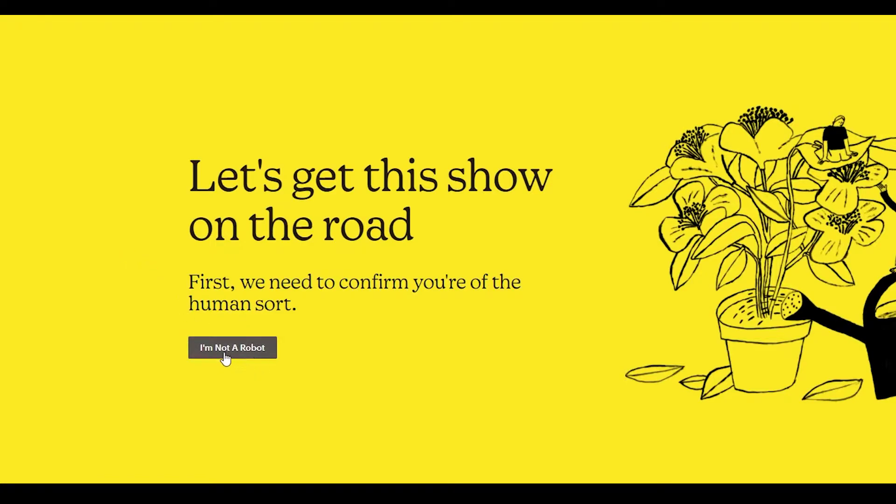
left_click(252, 351)
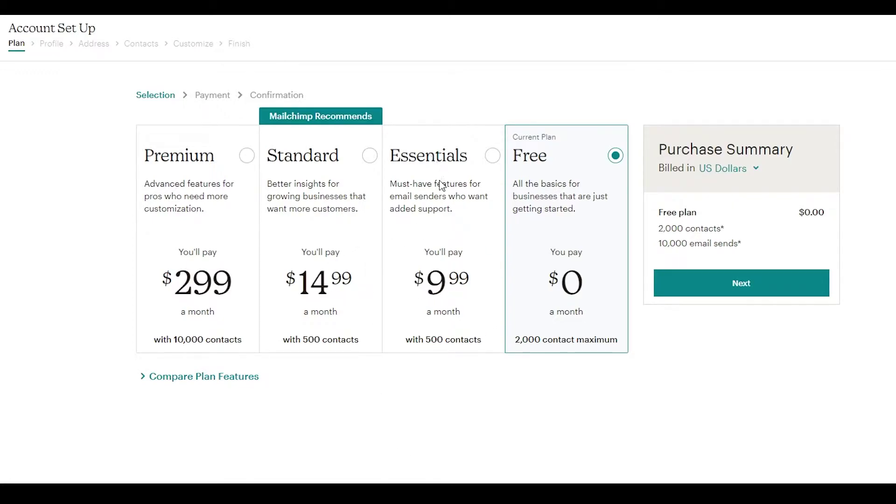
Step: Try the Essentials plan, then switch back to the Free plan ($0/month) and continue with it
left_click(474, 281)
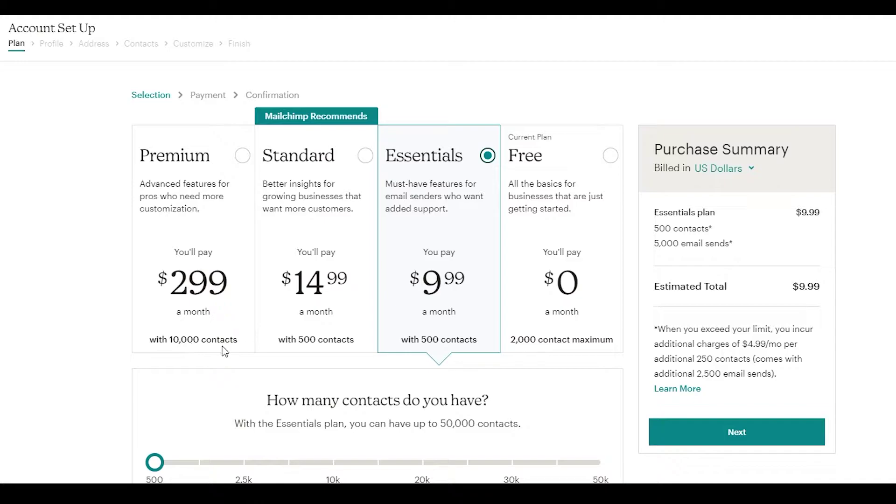
scroll(303, 400, "down", 1)
scroll(357, 396, "up", 1)
left_click(536, 234)
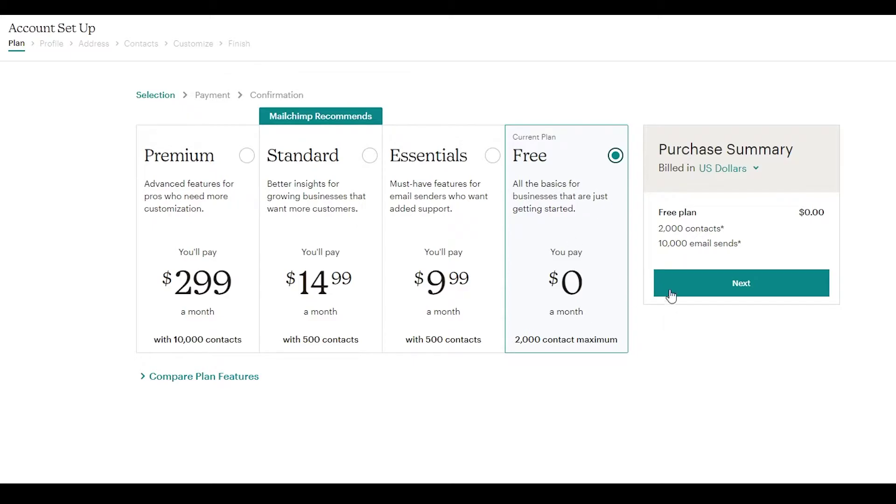
left_click(741, 288)
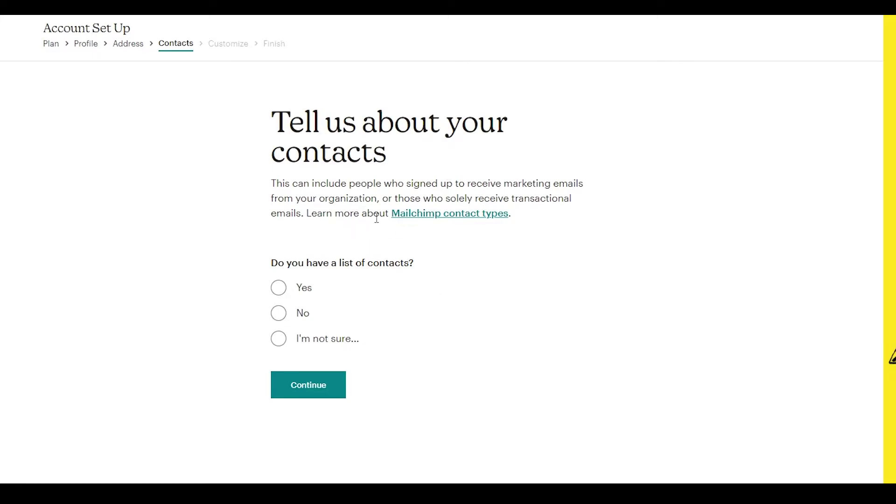
Step: Try the Yes and I'm not sure contact-list answers, then settle on No and continue
left_click(280, 293)
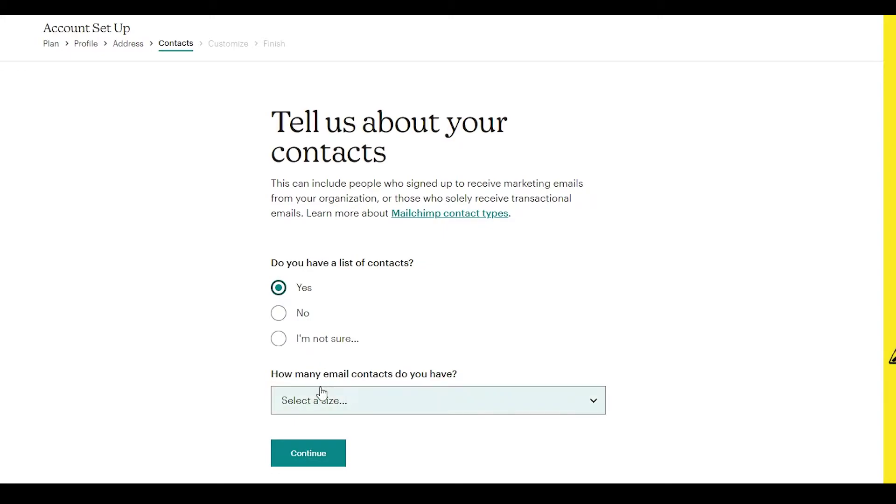
left_click(580, 402)
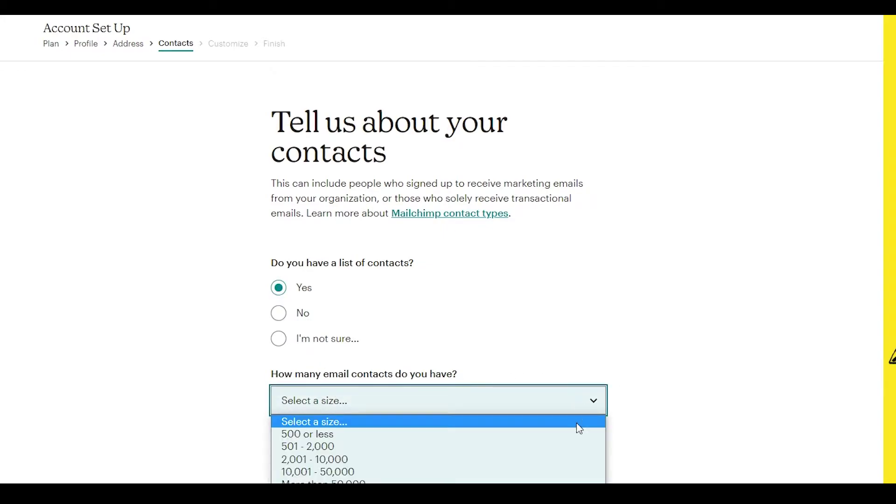
left_click(580, 392)
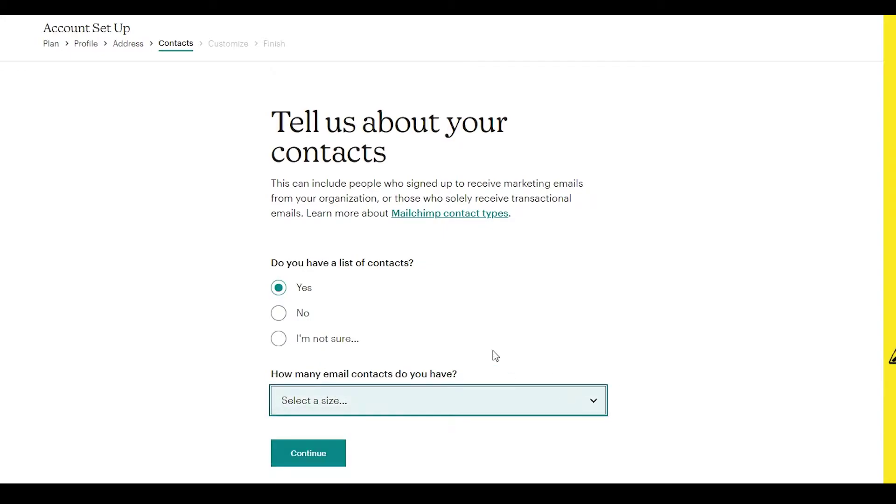
left_click(279, 313)
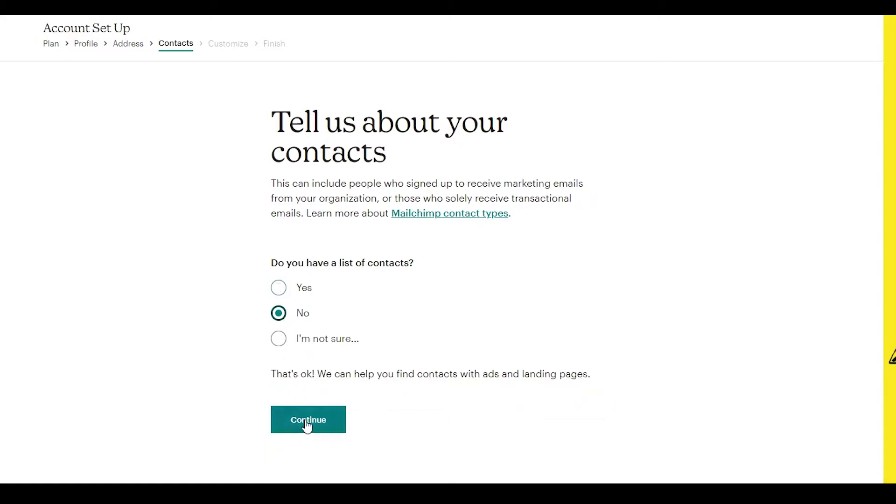
left_click(279, 339)
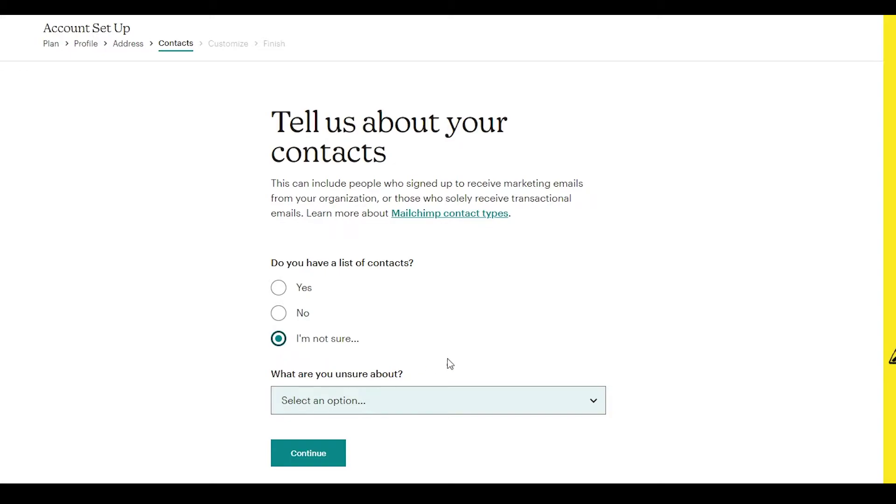
left_click(532, 395)
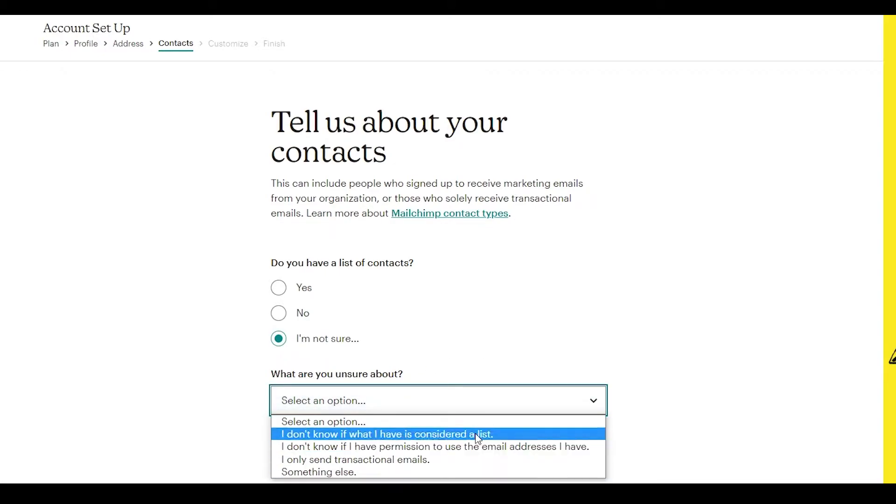
left_click(286, 316)
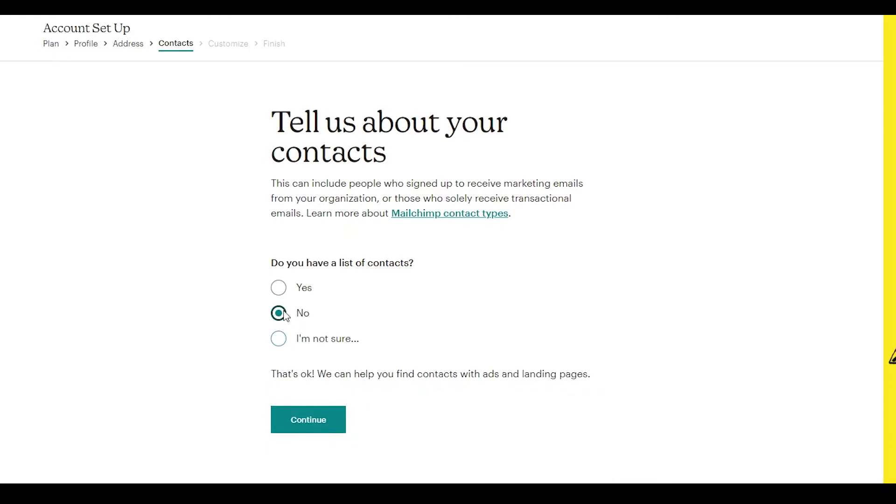
left_click(320, 420)
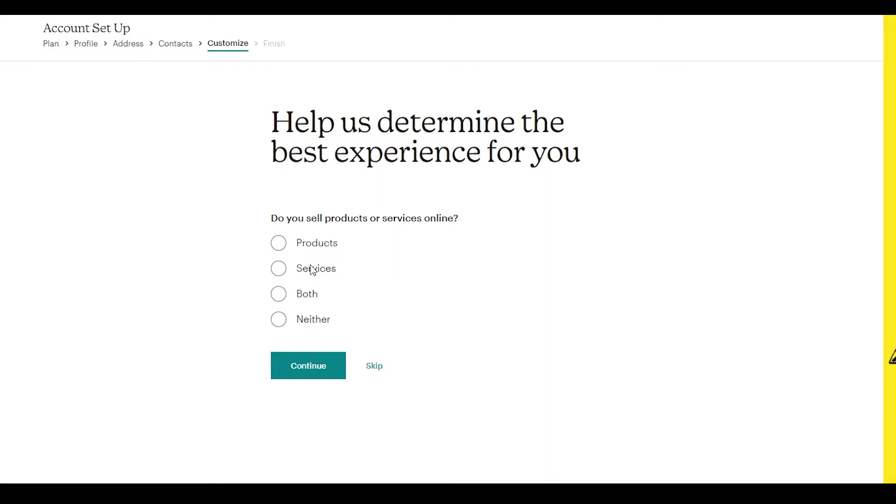
Step: Answer 'Both', selling through another business's website or e-commerce store, and continue
left_click(282, 296)
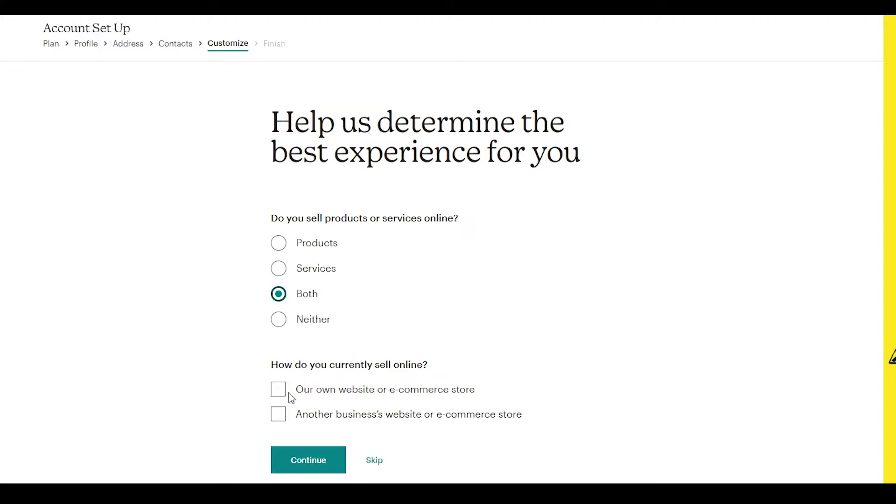
left_click(282, 417)
left_click(316, 472)
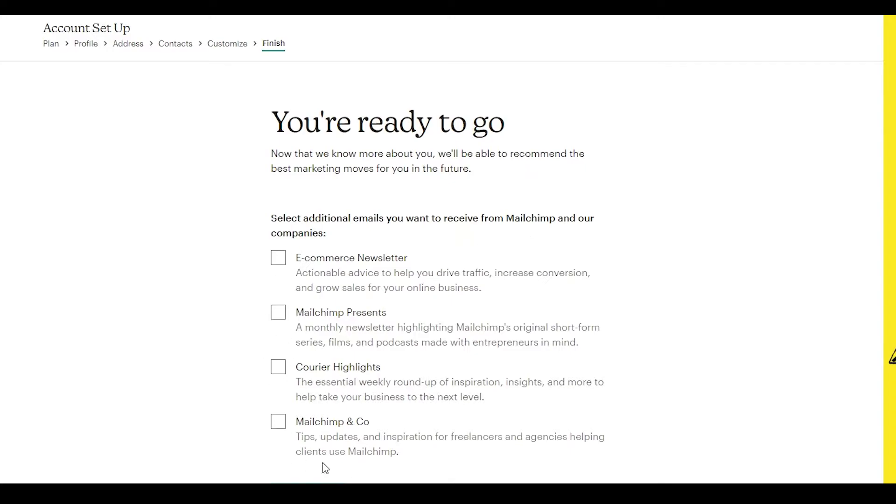
Step: Subscribe to the Mailchimp Presents newsletter and submit the Finish step
left_click(277, 313)
scroll(278, 294, "down", 3)
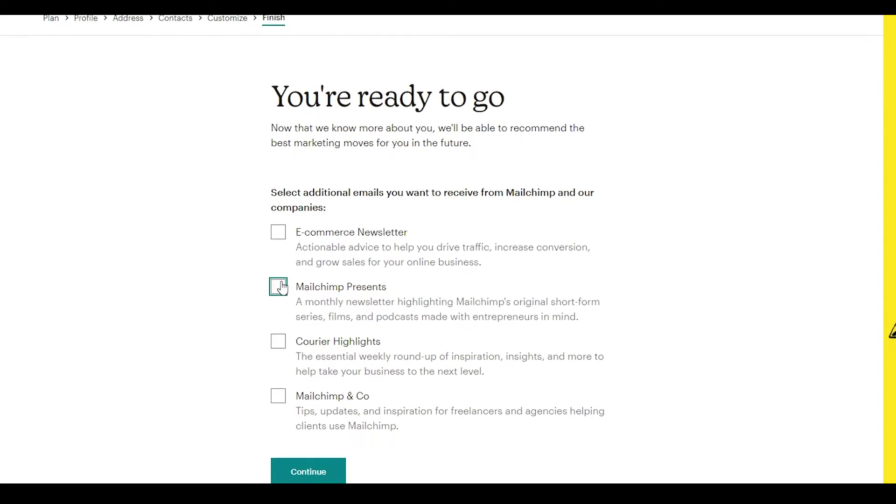
left_click(317, 406)
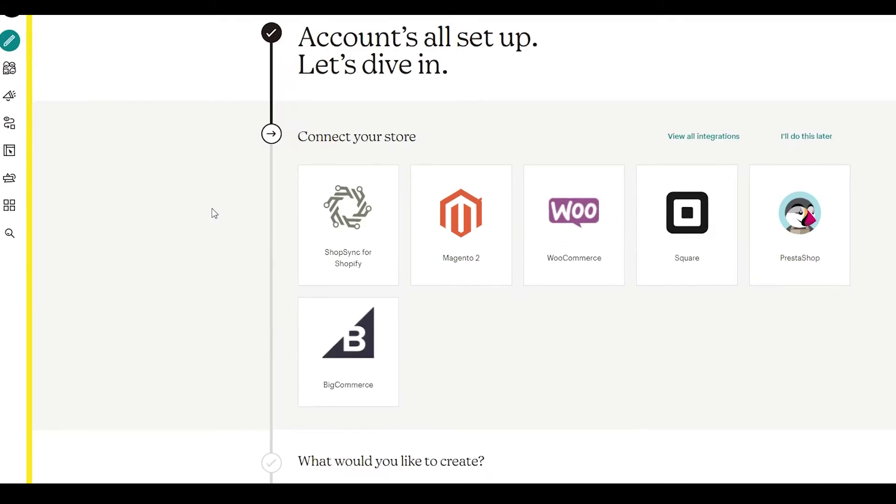
scroll(731, 211, "down", 3)
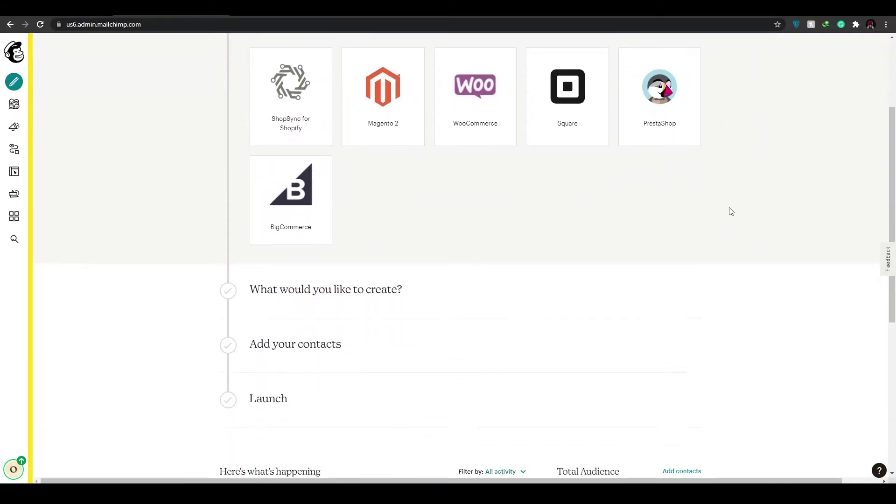
scroll(731, 211, "down", 4)
scroll(733, 210, "up", 7)
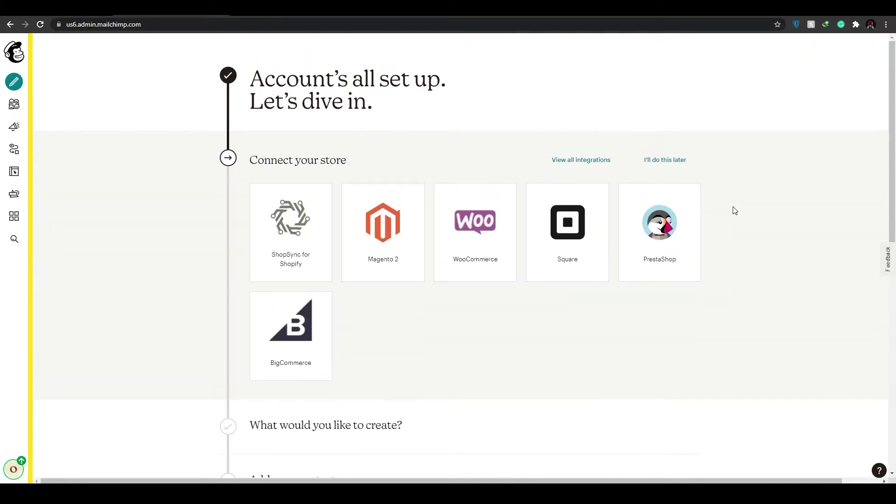
scroll(731, 210, "down", 2)
scroll(731, 211, "up", 2)
scroll(729, 210, "down", 8)
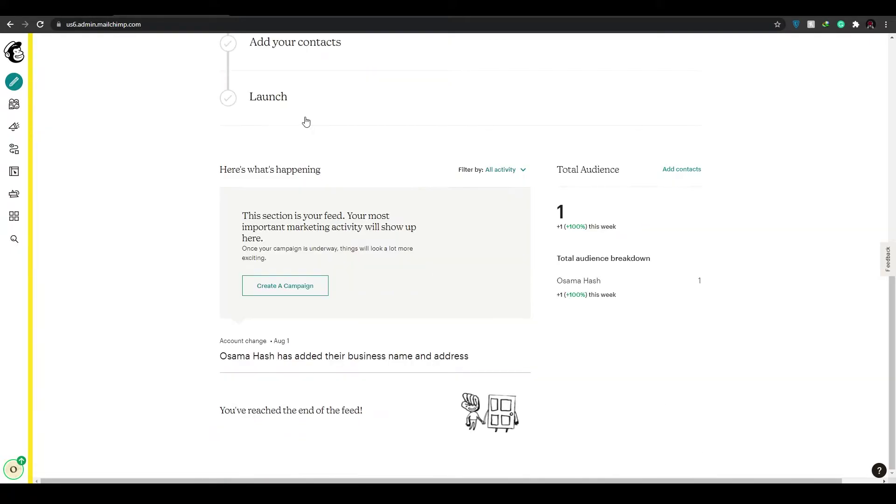
scroll(299, 127, "up", 8)
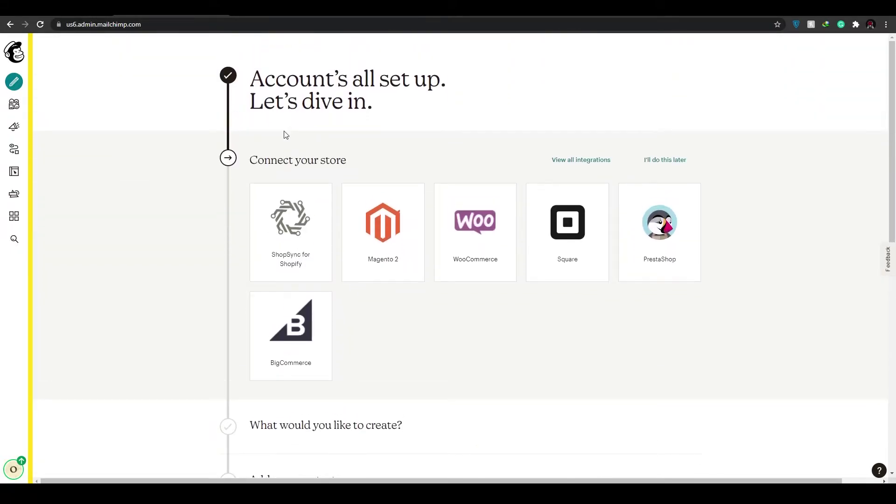
scroll(285, 133, "down", 3)
scroll(282, 134, "down", 7)
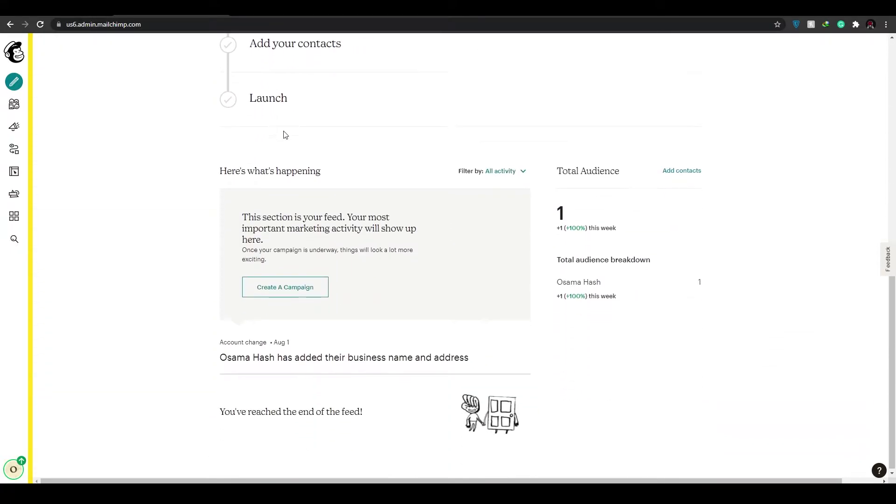
scroll(378, 194, "up", 6)
scroll(378, 195, "up", 3)
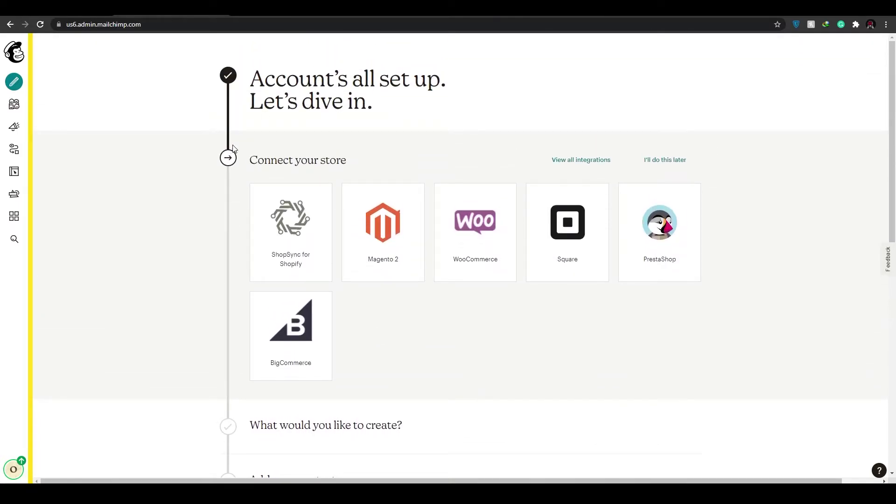
scroll(311, 234, "down", 1)
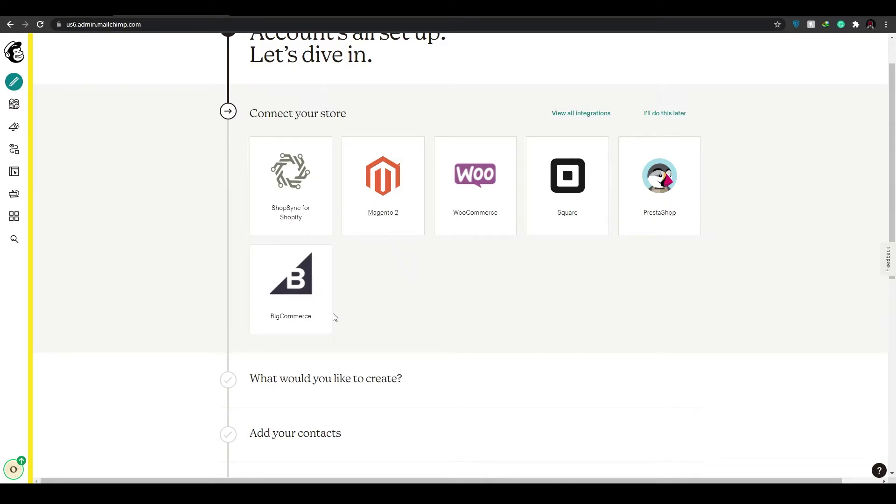
scroll(426, 237, "down", 1)
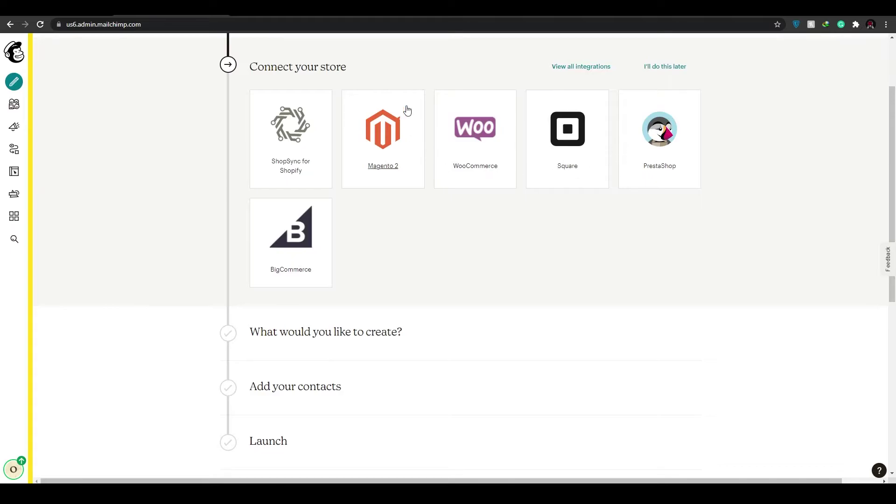
scroll(294, 229, "down", 1)
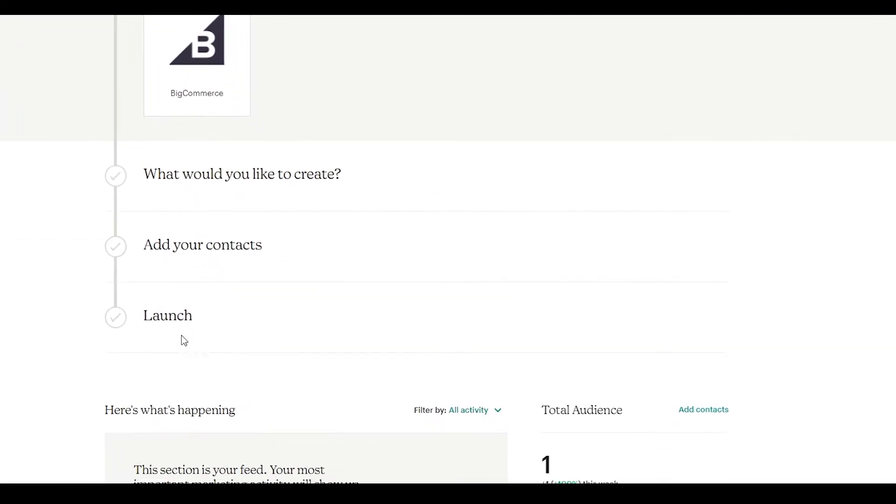
scroll(150, 266, "down", 3)
scroll(153, 267, "up", 9)
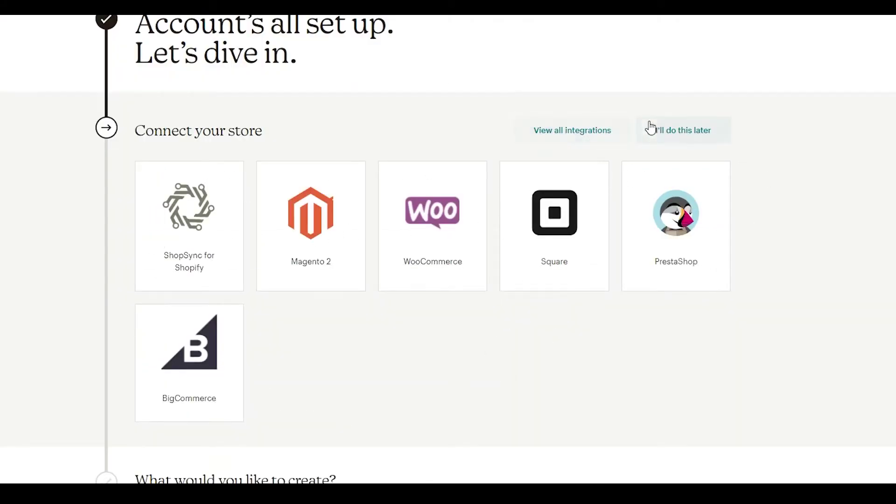
Step: Skip the 'Connect your store' and 'What would you like to create?' onboarding steps
left_click(679, 139)
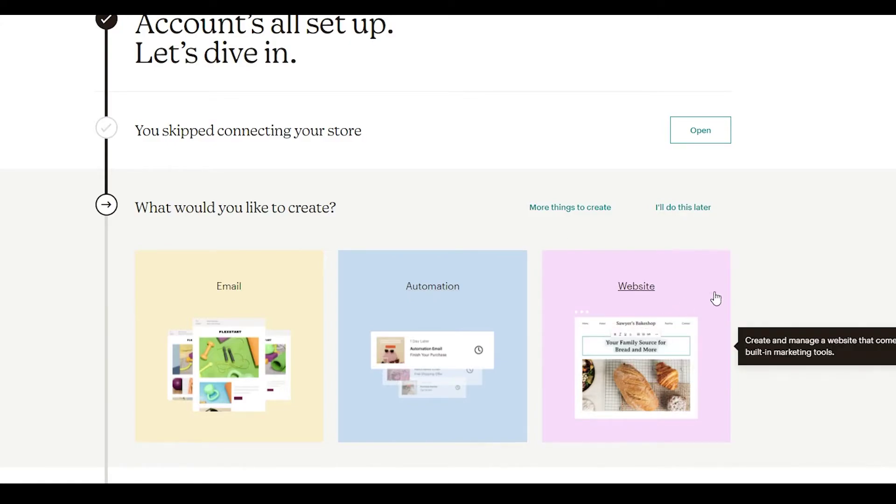
left_click(566, 219)
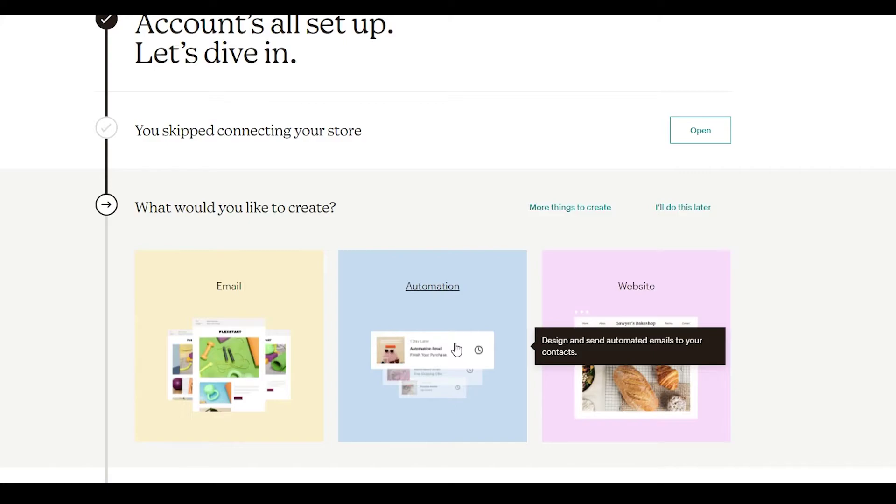
left_click(680, 210)
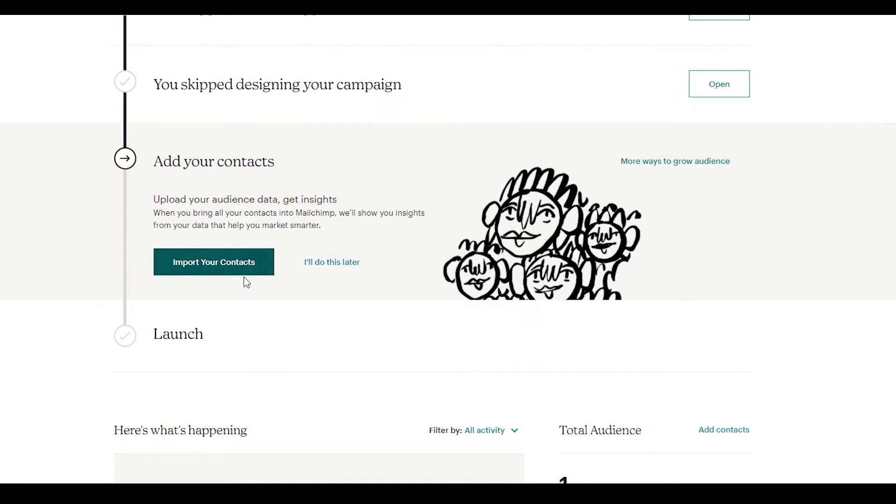
Step: Skip 'Add your contacts' and permanently dismiss the onboarding checklist, confirming the dismissal
left_click(224, 268)
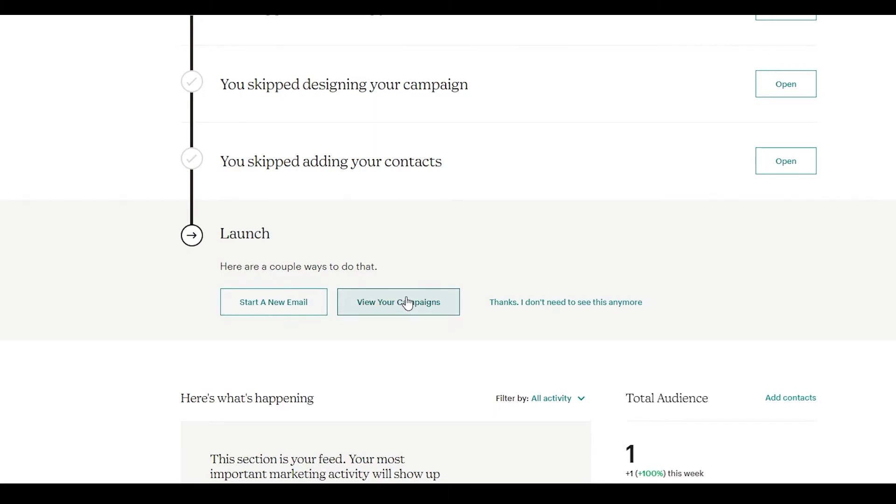
scroll(332, 348, "up", 1)
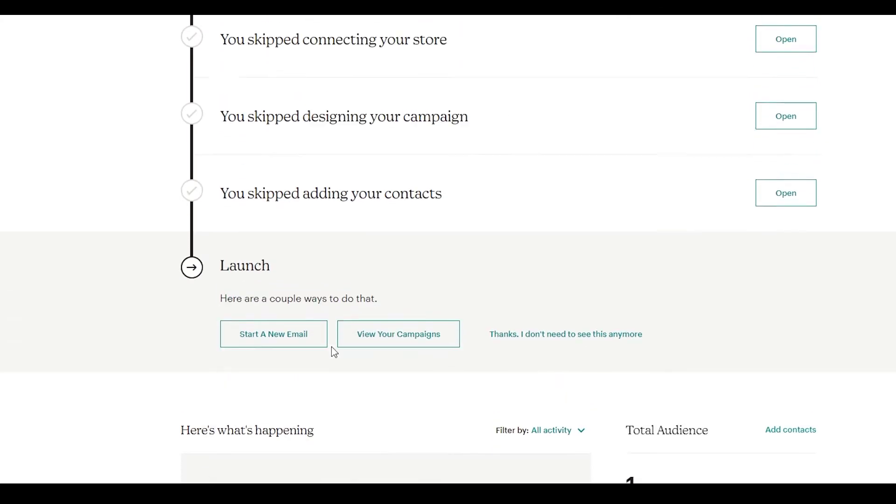
scroll(334, 353, "up", 3)
scroll(268, 366, "down", 4)
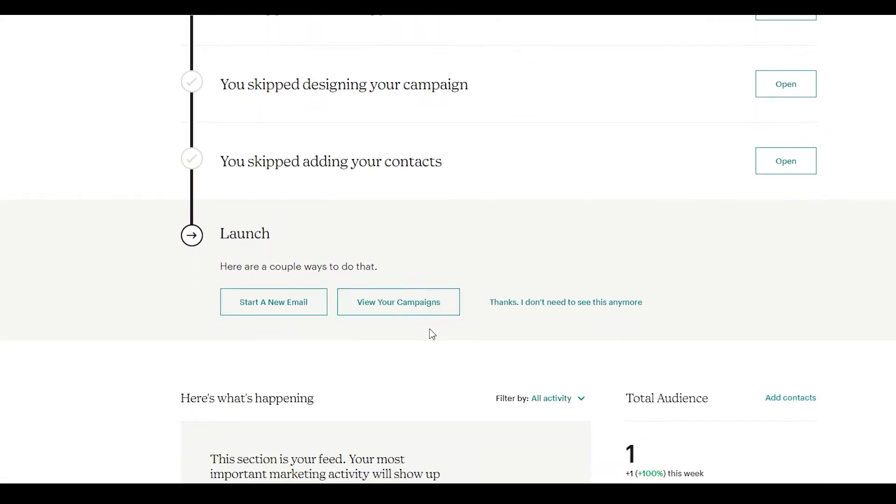
scroll(397, 394, "down", 5)
scroll(395, 394, "up", 8)
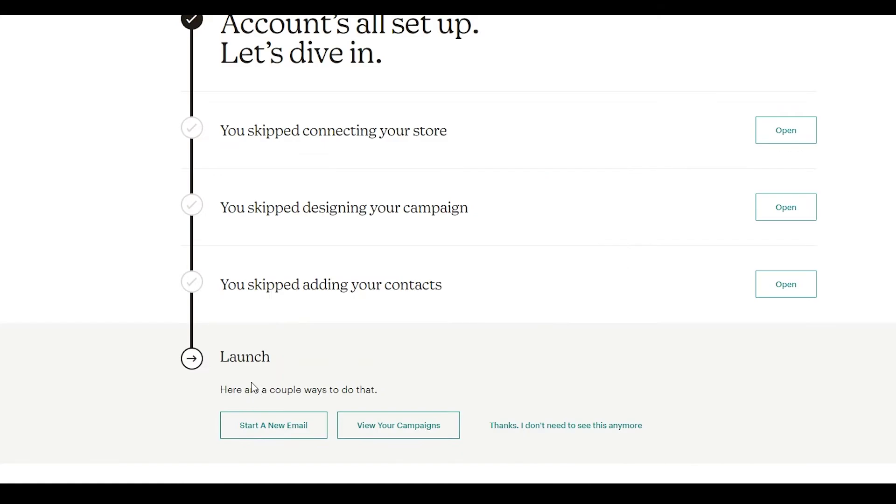
left_click(554, 431)
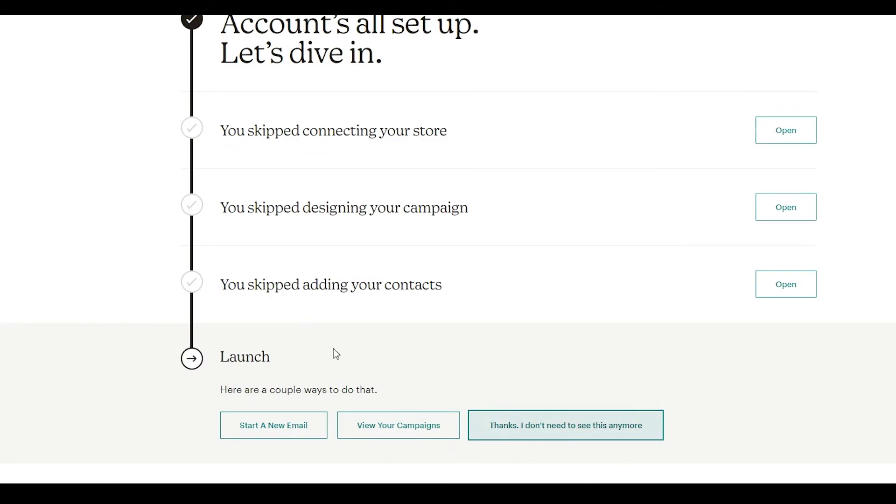
left_click(517, 428)
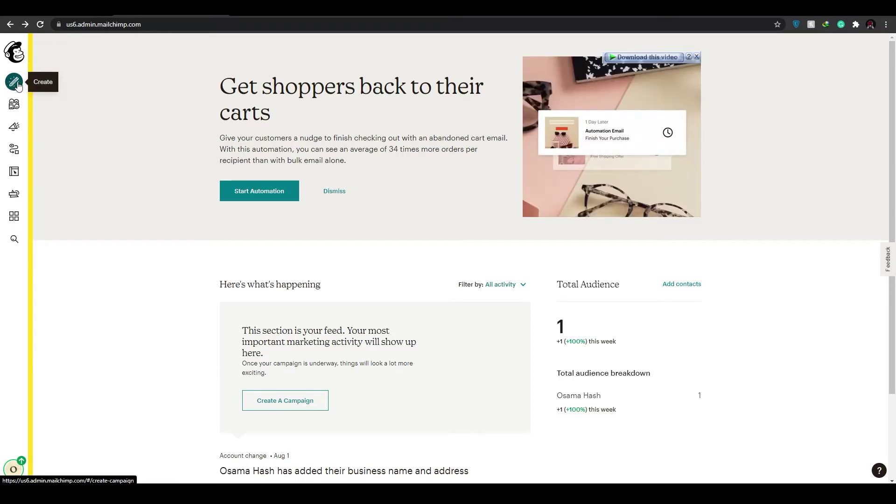
Step: From the sidebar's Create menu, choose to build a Landing Page
left_click(15, 83)
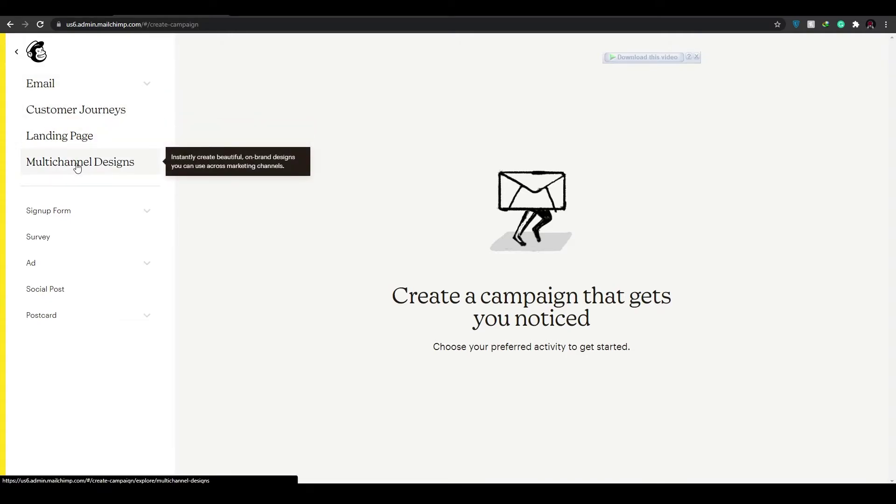
left_click(66, 141)
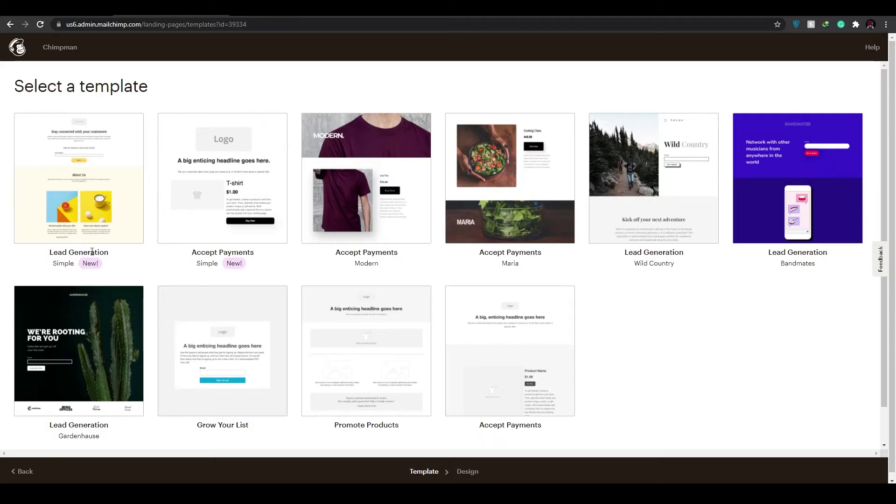
Step: Browse the landing page templates and pick the Simple Lead Generation template
scroll(546, 299, "down", 1)
scroll(784, 350, "up", 1)
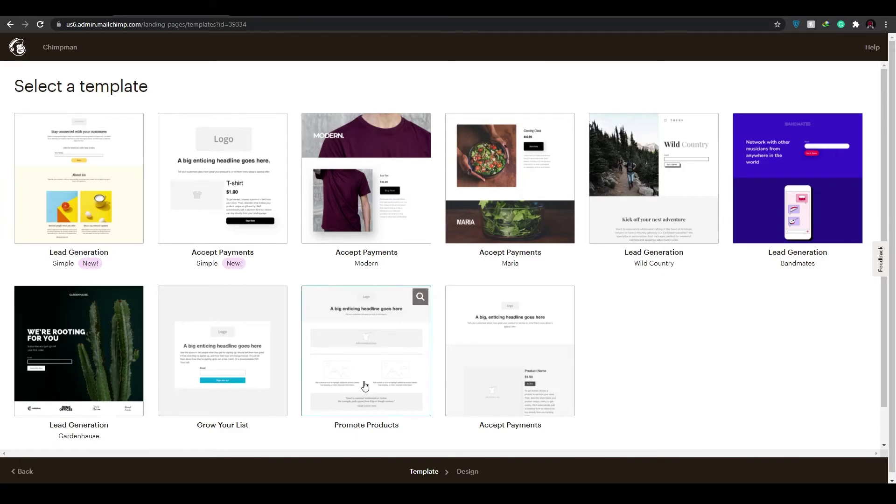
left_click_drag(481, 426, 556, 430)
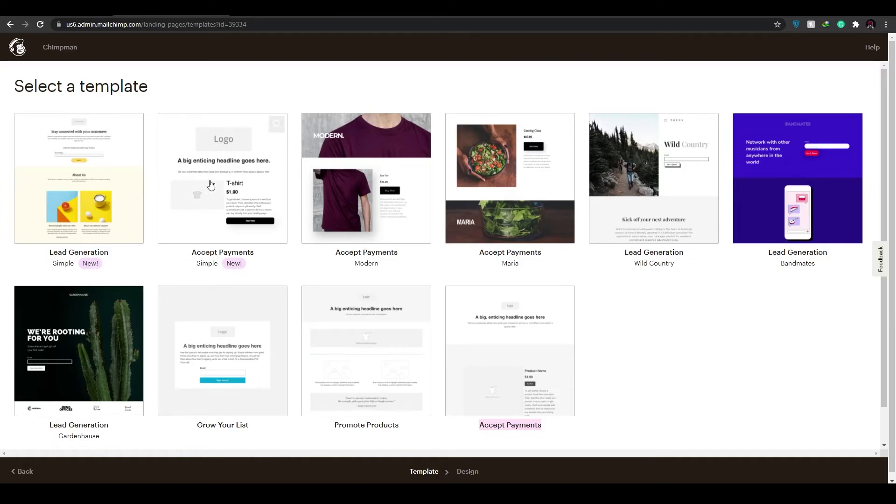
scroll(89, 271, "down", 1)
scroll(88, 210, "up", 1)
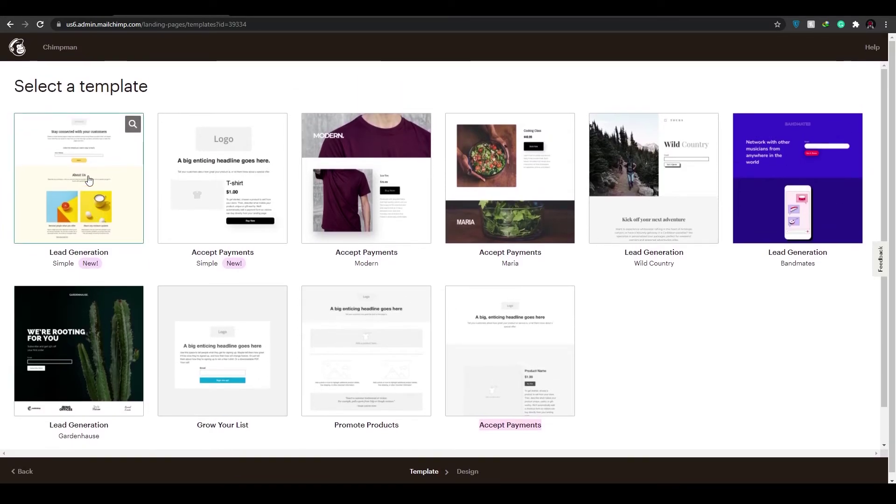
left_click(70, 131)
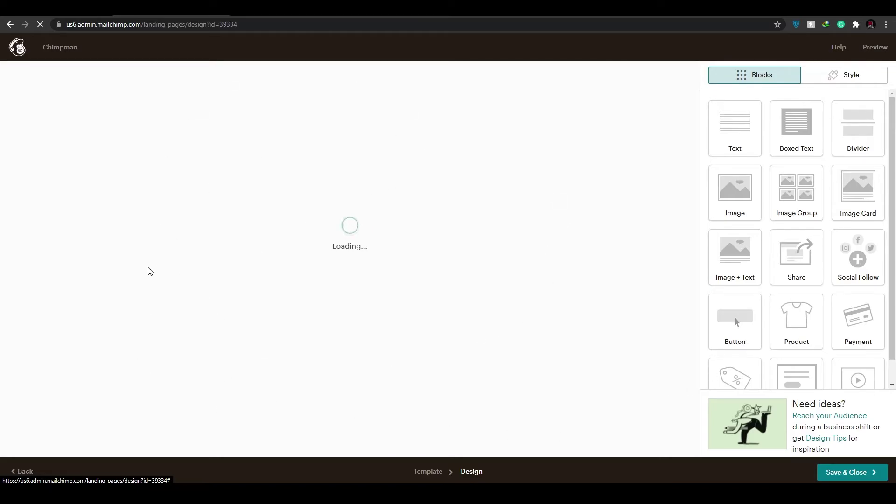
scroll(647, 156, "down", 10)
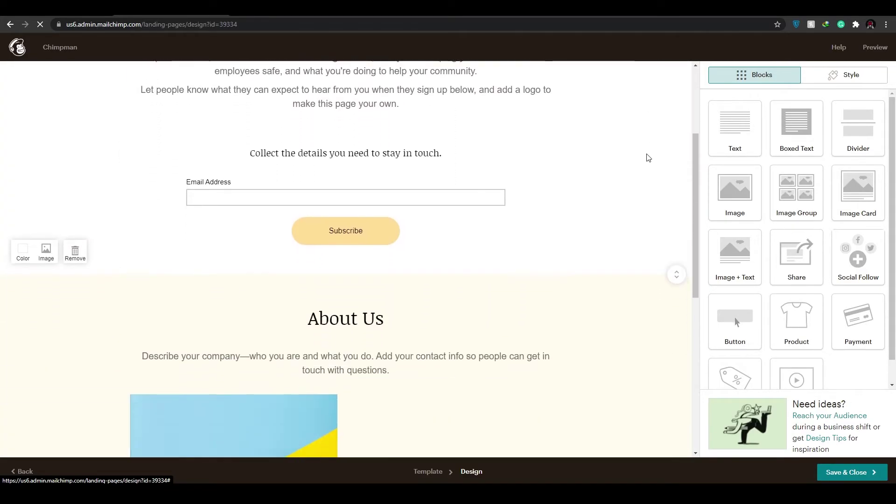
scroll(637, 179, "up", 6)
scroll(636, 182, "up", 4)
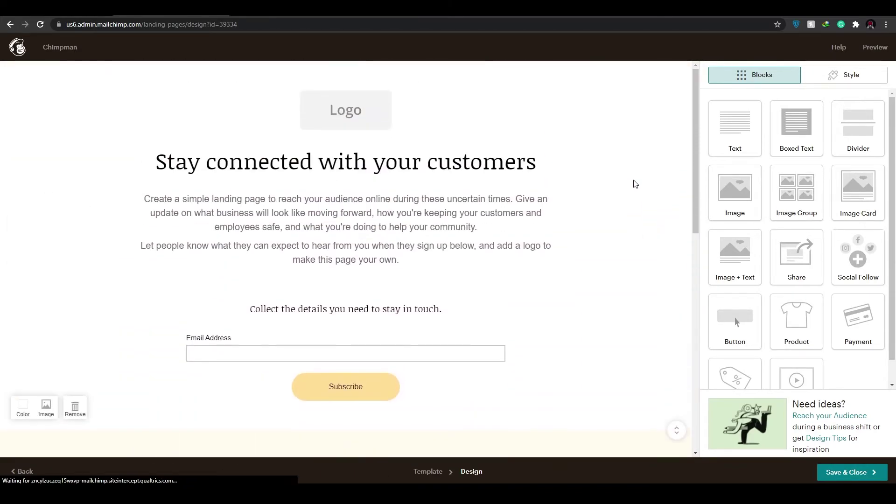
scroll(635, 184, "down", 3)
scroll(621, 169, "up", 3)
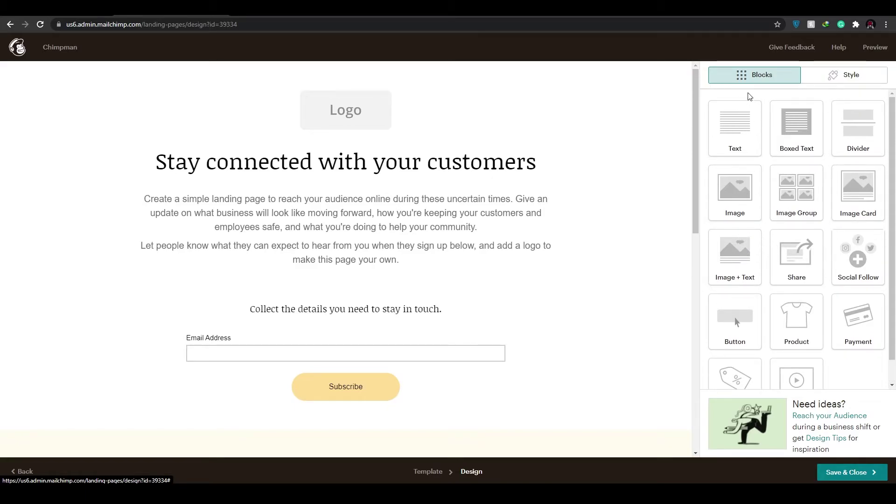
scroll(644, 122, "down", 3)
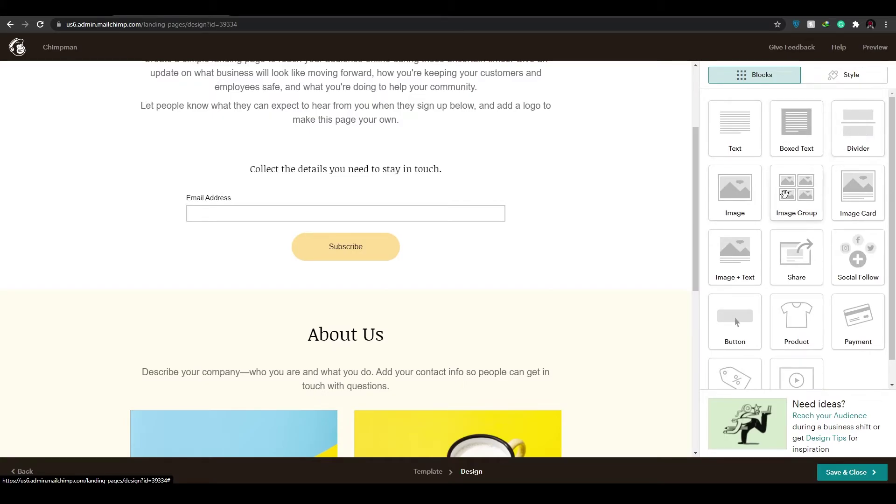
scroll(794, 261, "down", 1)
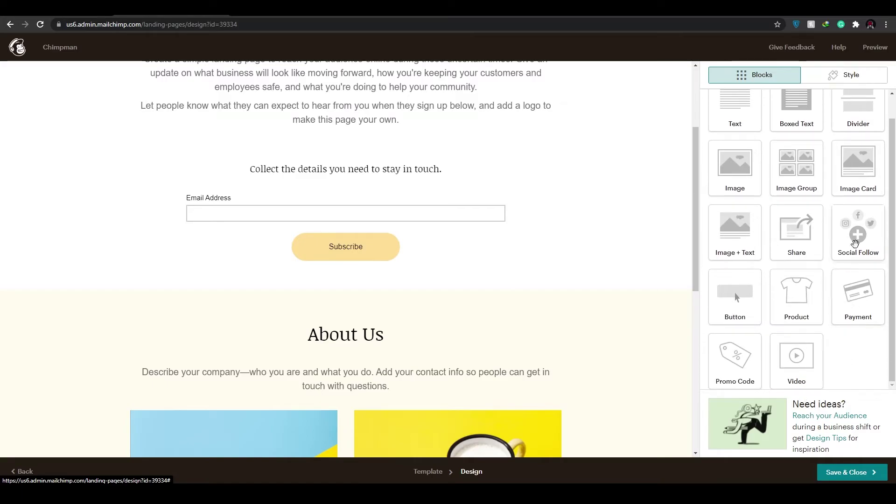
scroll(811, 293, "up", 1)
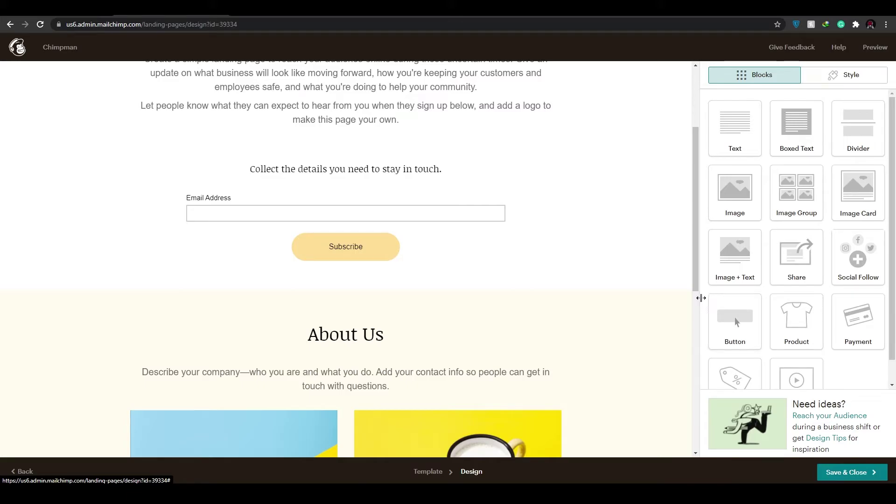
scroll(658, 276, "up", 3)
left_click(835, 77)
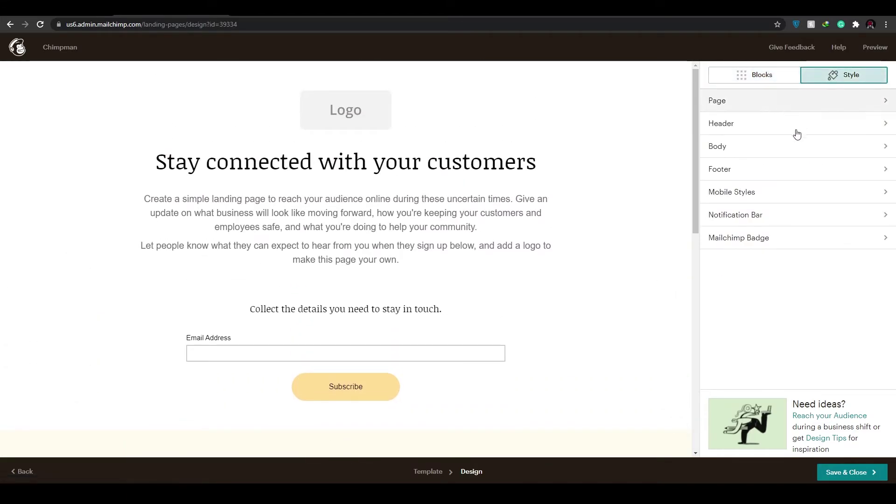
left_click(753, 102)
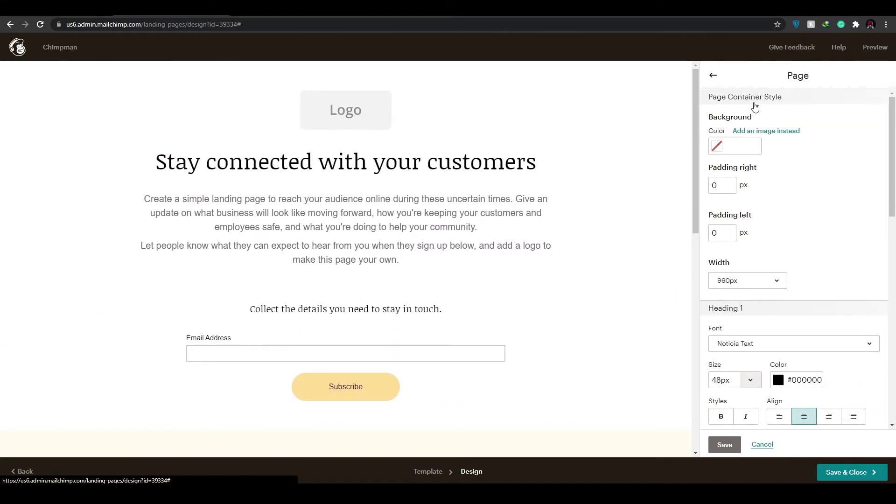
left_click(713, 75)
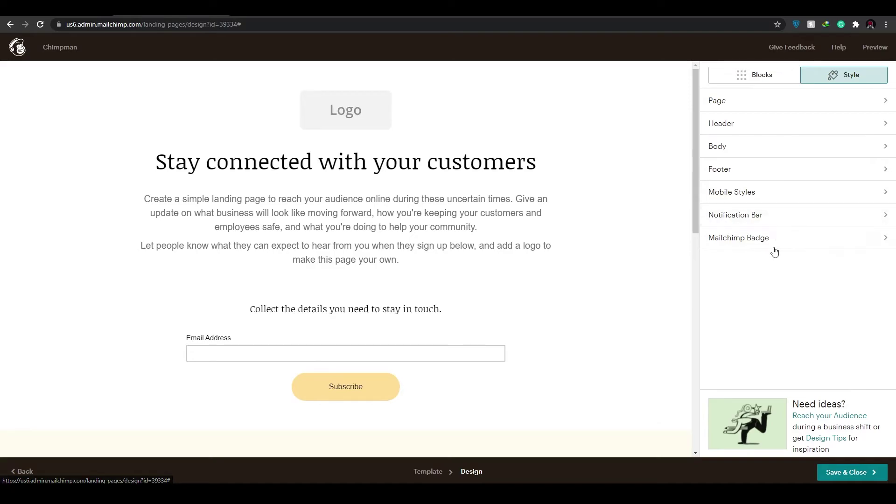
left_click(756, 75)
scroll(596, 144, "down", 5)
scroll(663, 171, "up", 3)
scroll(662, 172, "down", 8)
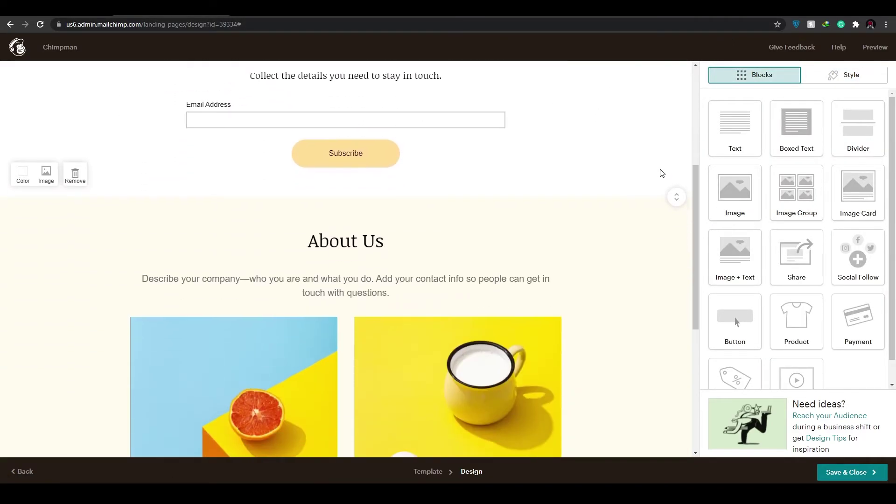
scroll(662, 173, "up", 10)
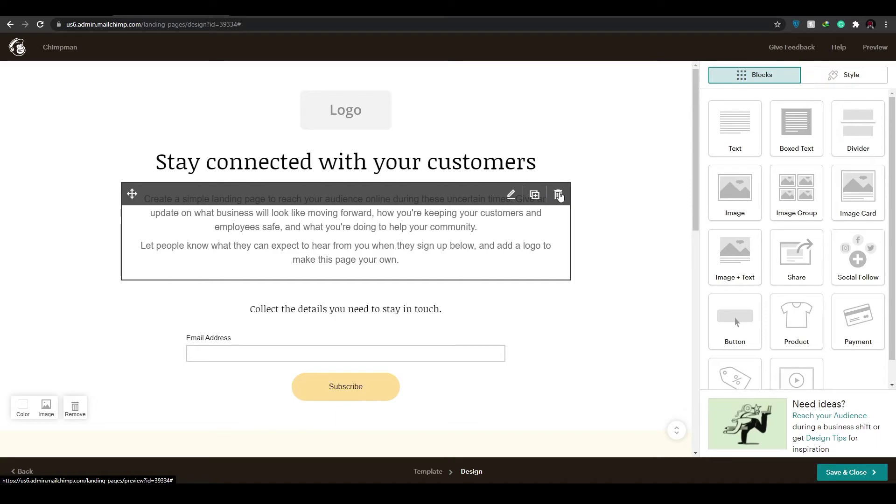
left_click(351, 109)
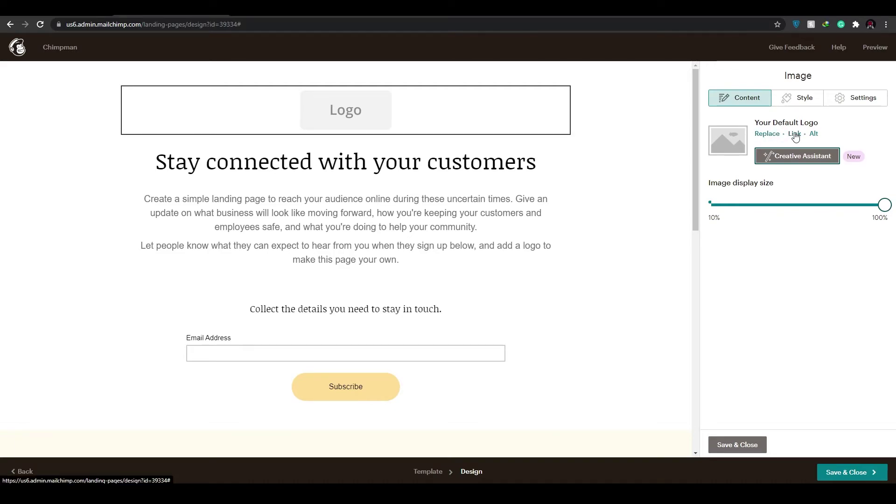
left_click(767, 136)
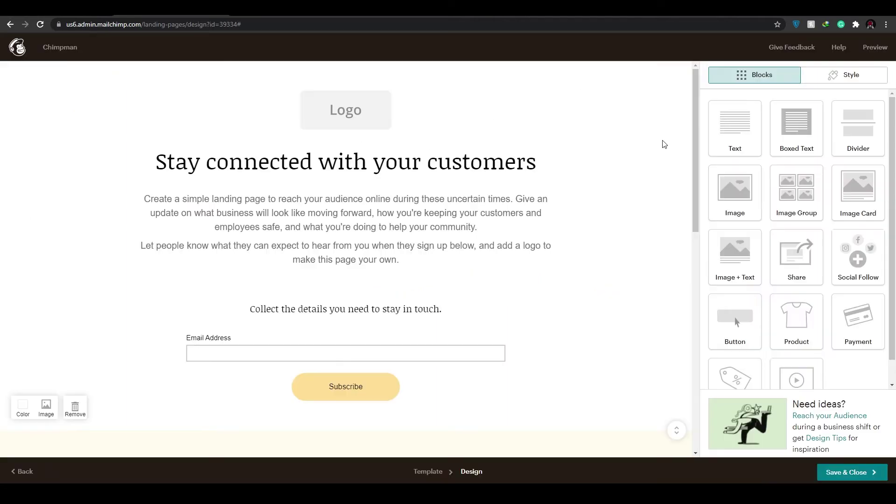
scroll(662, 144, "down", 10)
scroll(662, 144, "up", 10)
Step: Select the intro paragraph under the heading, clear the Grammarly popup, and show its Style options
left_click(855, 82)
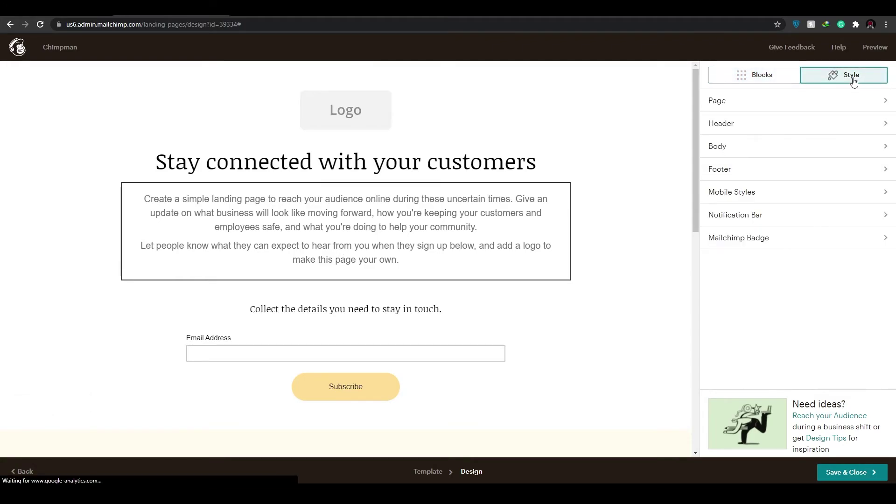
left_click(345, 219)
left_click(738, 444)
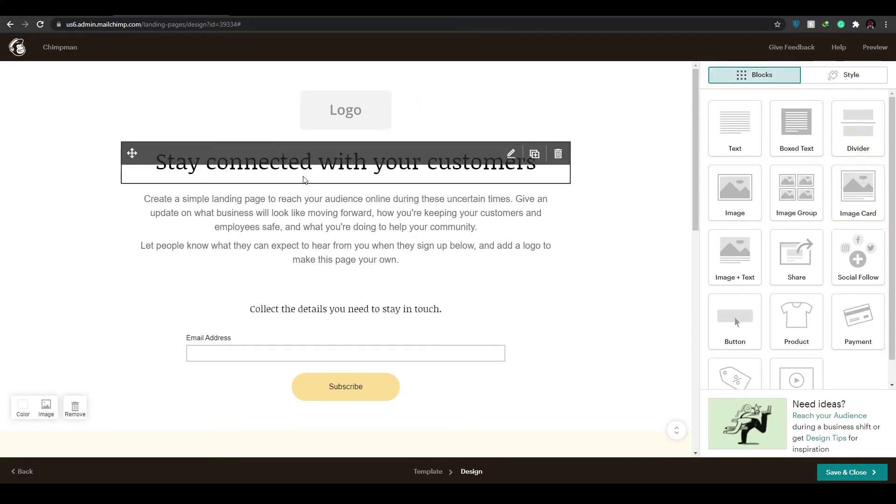
scroll(371, 215, "down", 6)
scroll(376, 257, "up", 4)
scroll(379, 258, "up", 2)
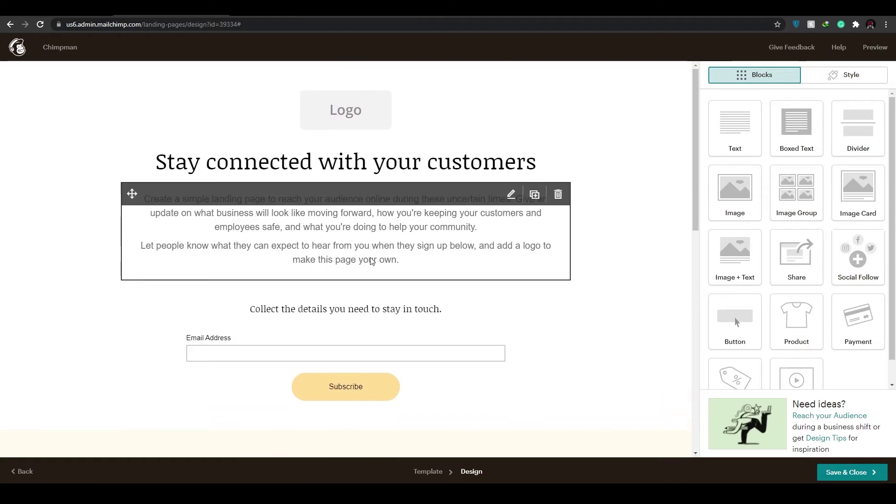
left_click(441, 240)
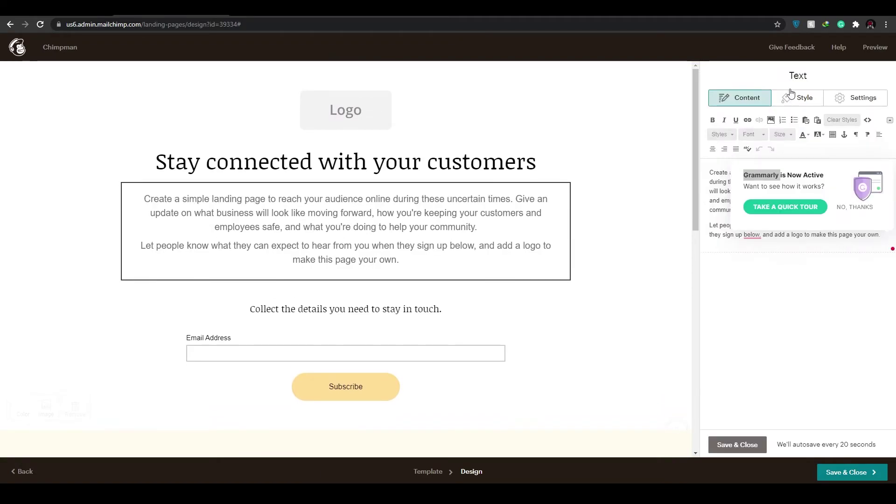
left_click(708, 186)
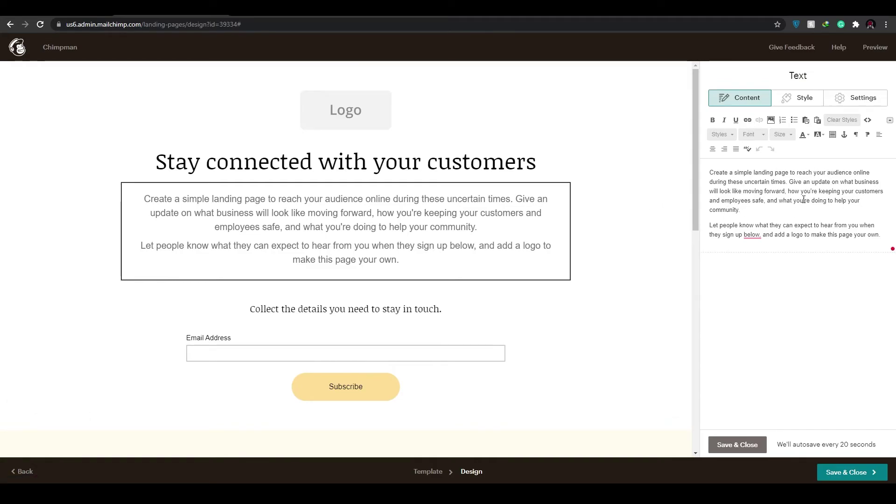
left_click(801, 104)
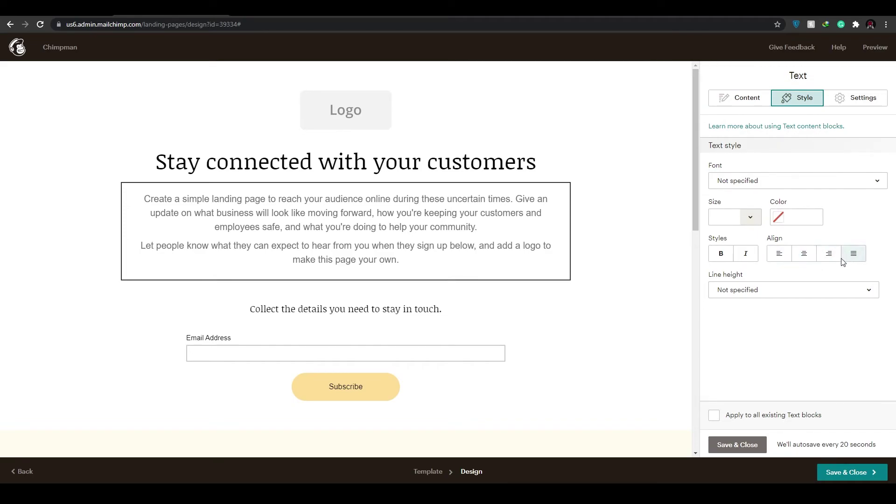
Step: Set the intro paragraph font to Dancing Script, leaving the line height unchanged
left_click(756, 294)
left_click(757, 294)
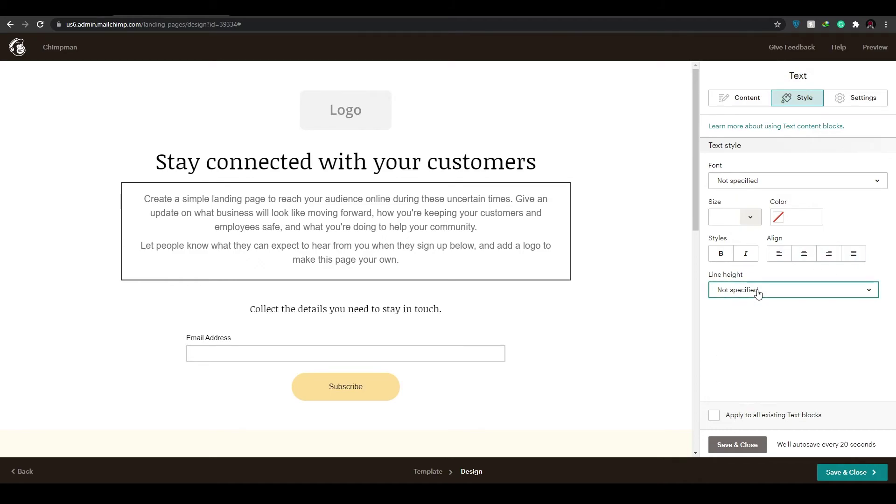
left_click(768, 185)
scroll(744, 299, "down", 5)
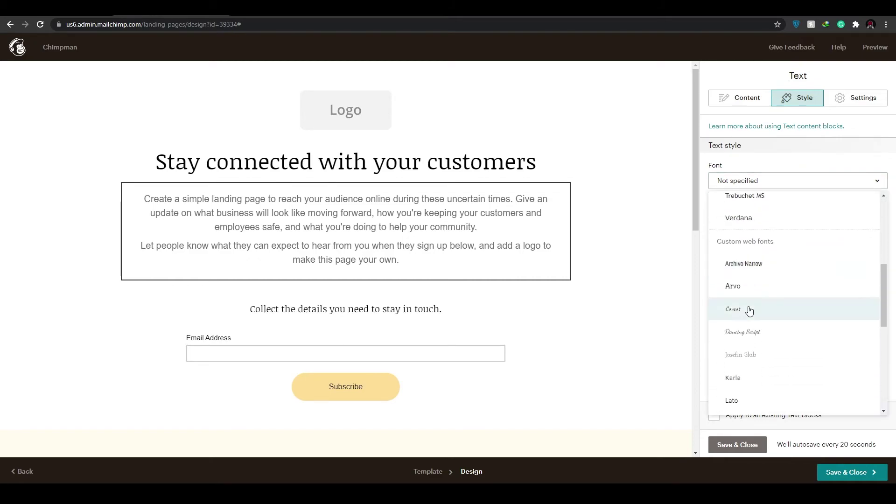
scroll(749, 310, "down", 4)
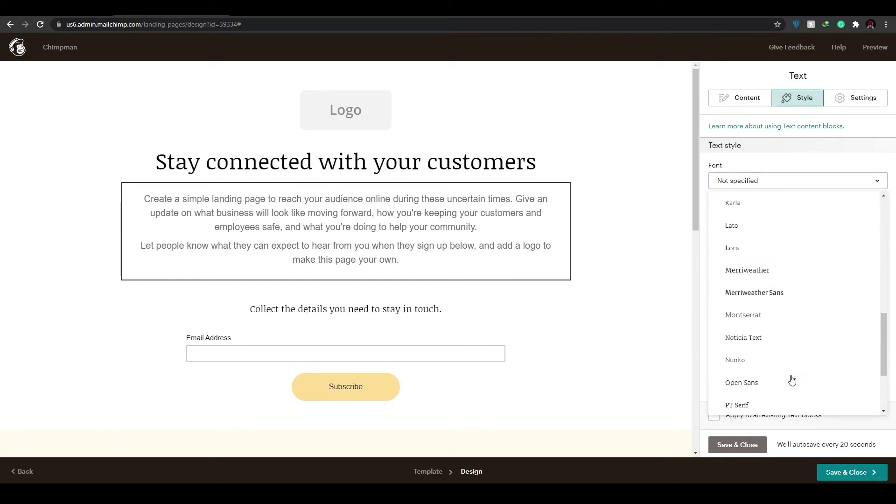
scroll(792, 377, "up", 7)
scroll(791, 376, "down", 2)
scroll(791, 376, "up", 1)
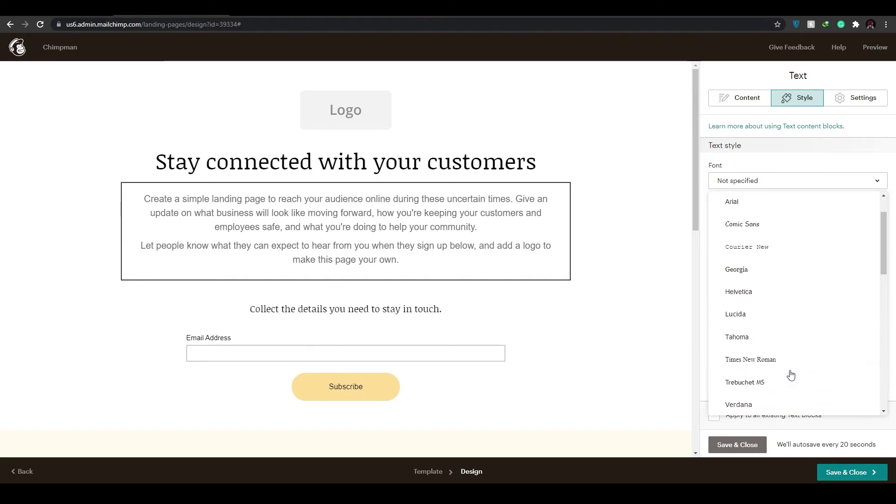
scroll(790, 375, "down", 5)
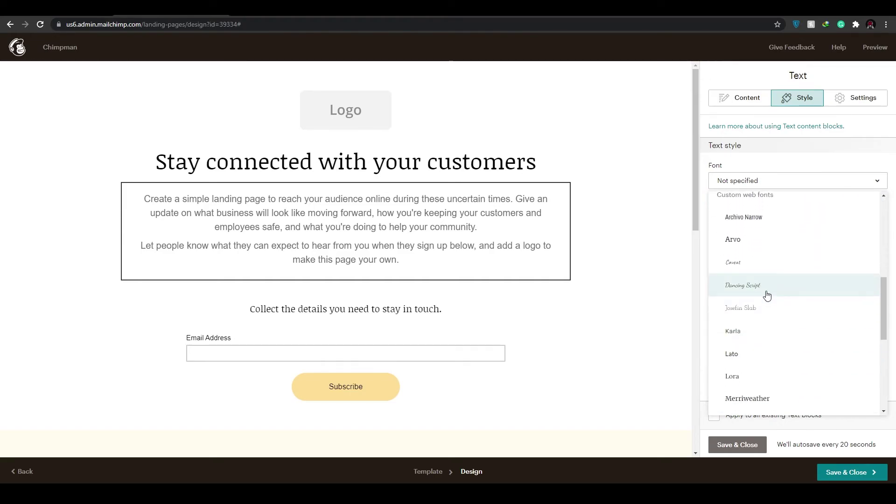
left_click(764, 296)
Step: Set the intro text size to 24px and scroll to review the restyled paragraph
left_click(733, 217)
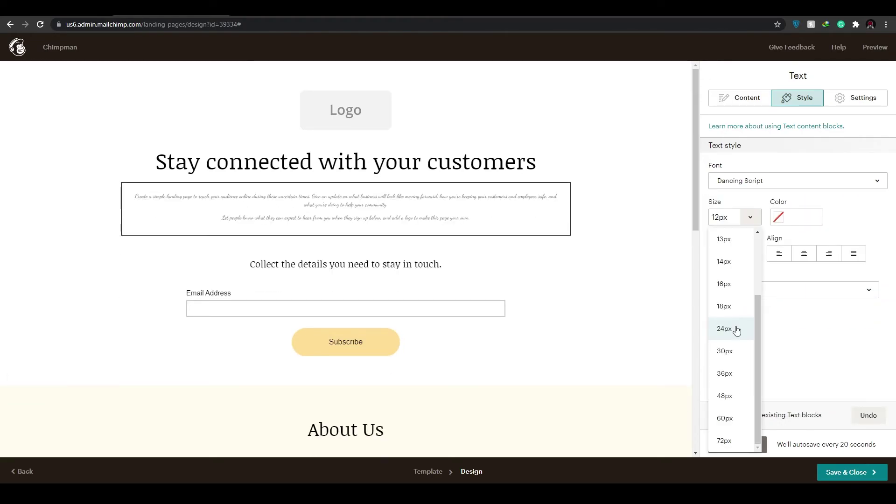
left_click(737, 330)
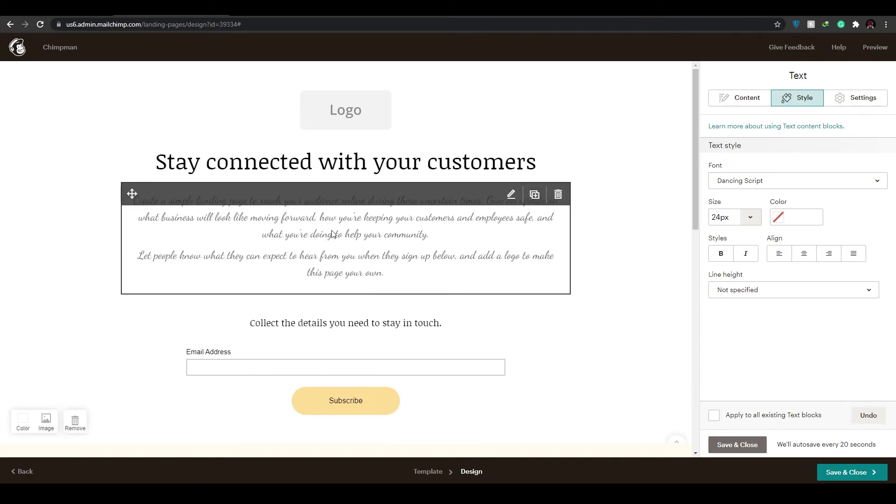
scroll(400, 205, "down", 1)
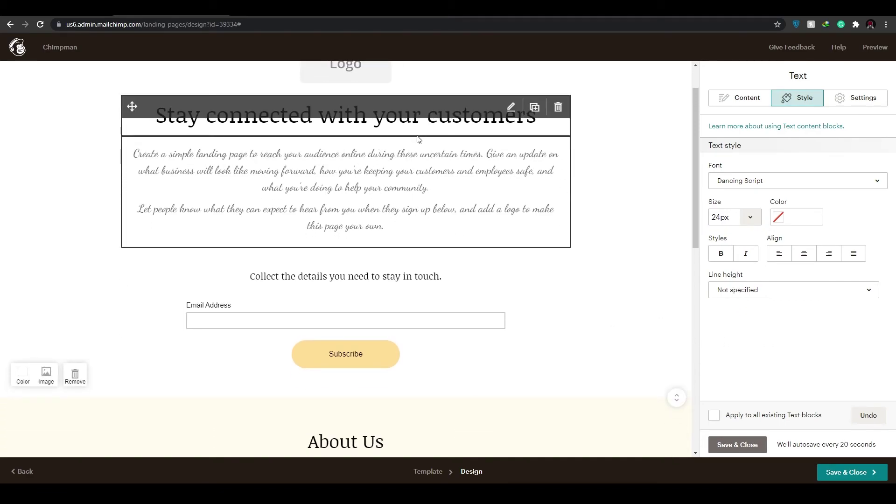
scroll(560, 206, "down", 1)
scroll(447, 251, "up", 2)
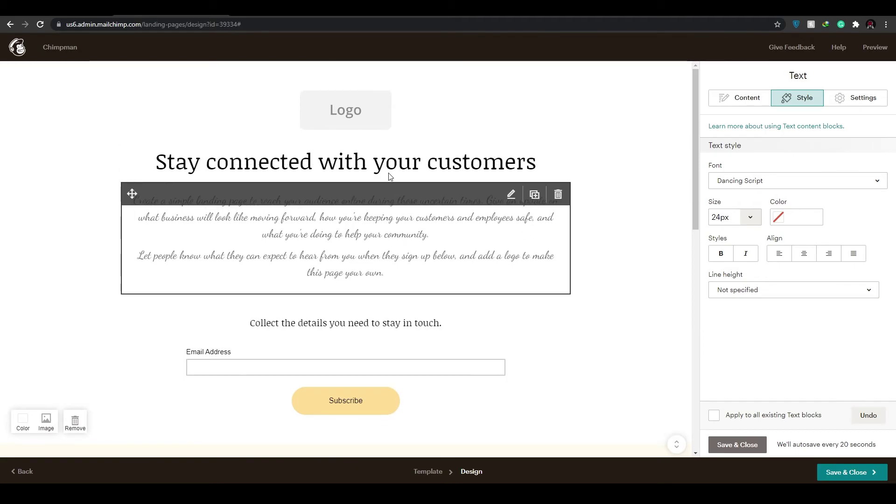
scroll(481, 229, "down", 4)
scroll(505, 250, "up", 2)
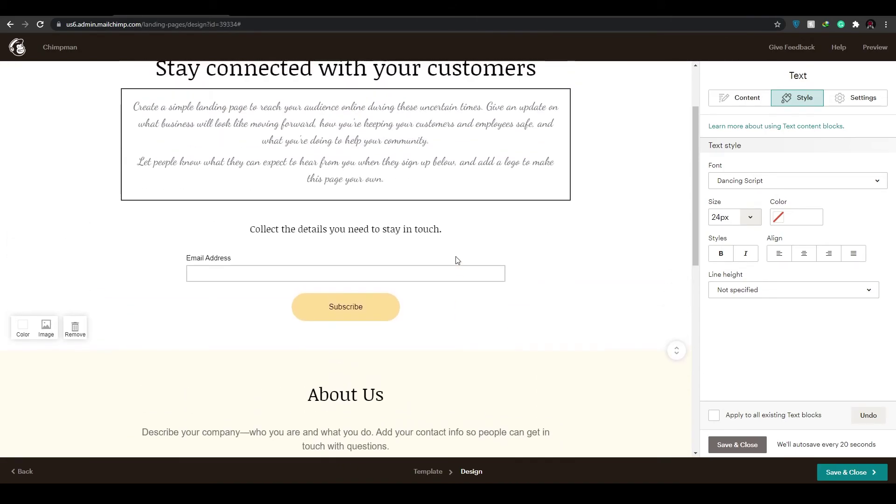
scroll(368, 312, "down", 8)
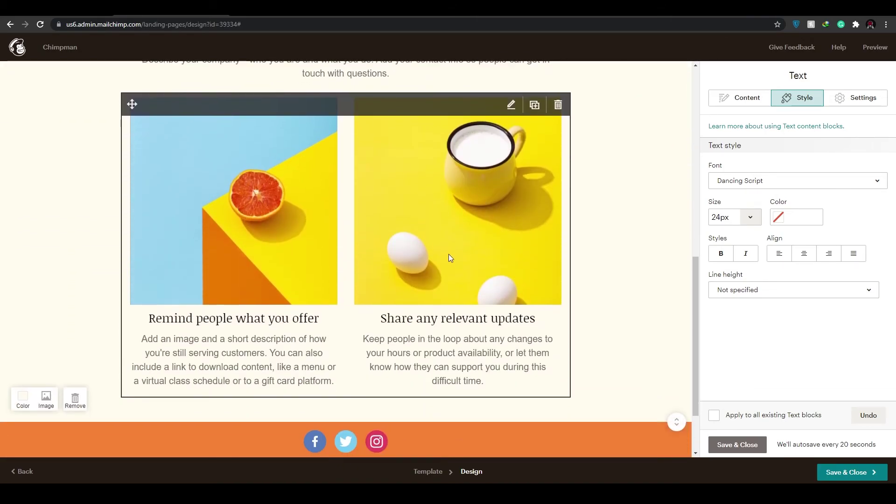
scroll(438, 220, "up", 2)
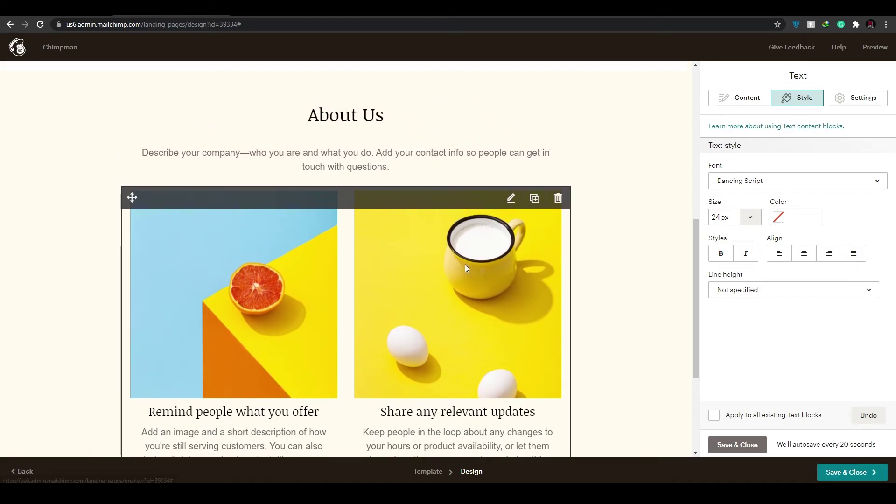
left_click(511, 198)
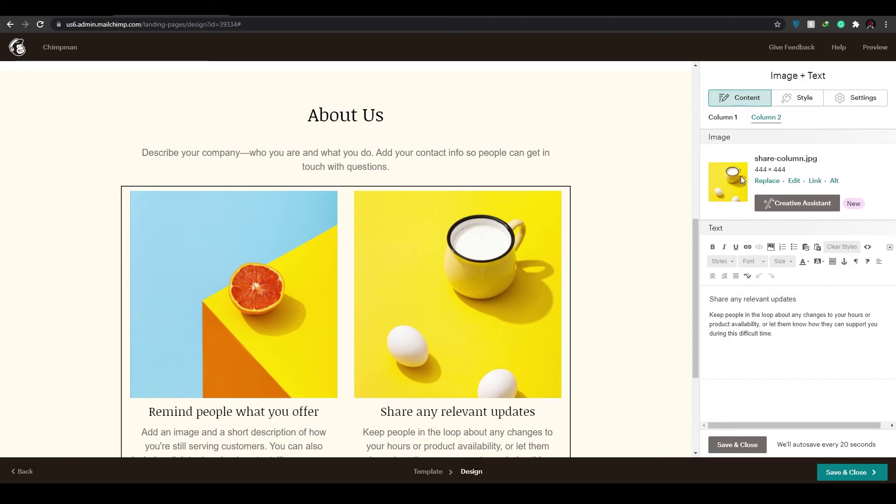
left_click(724, 118)
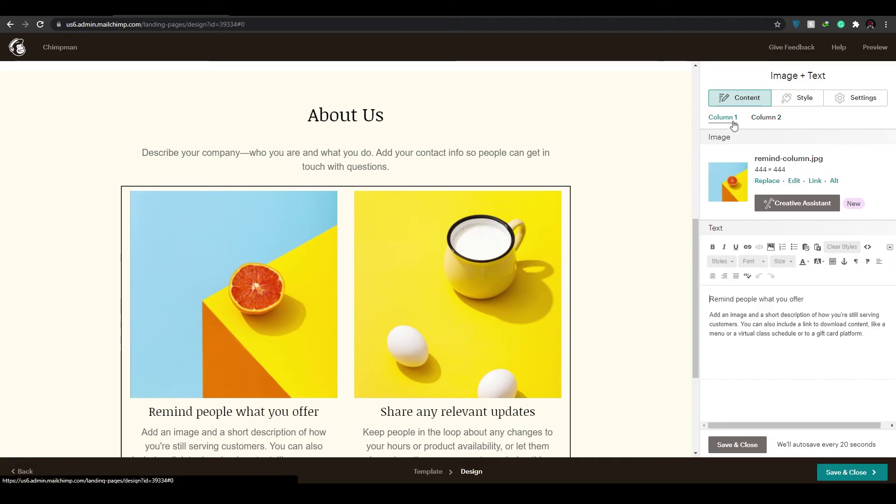
left_click(757, 119)
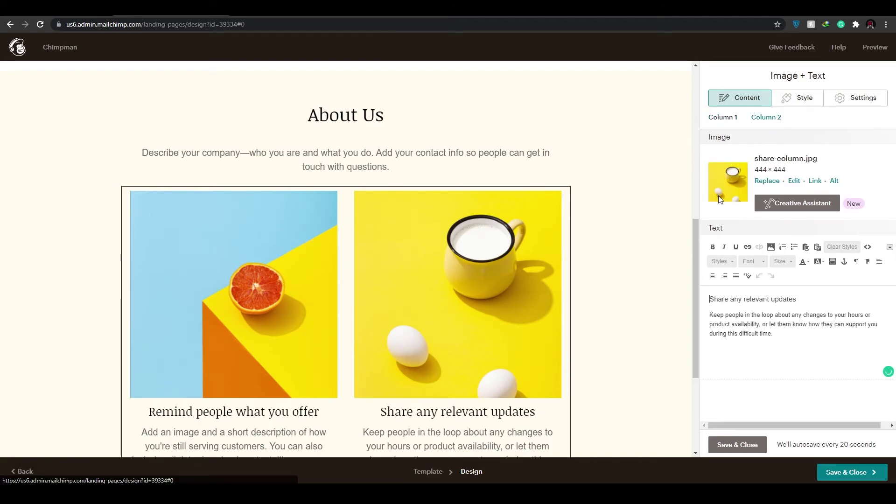
scroll(544, 247, "up", 10)
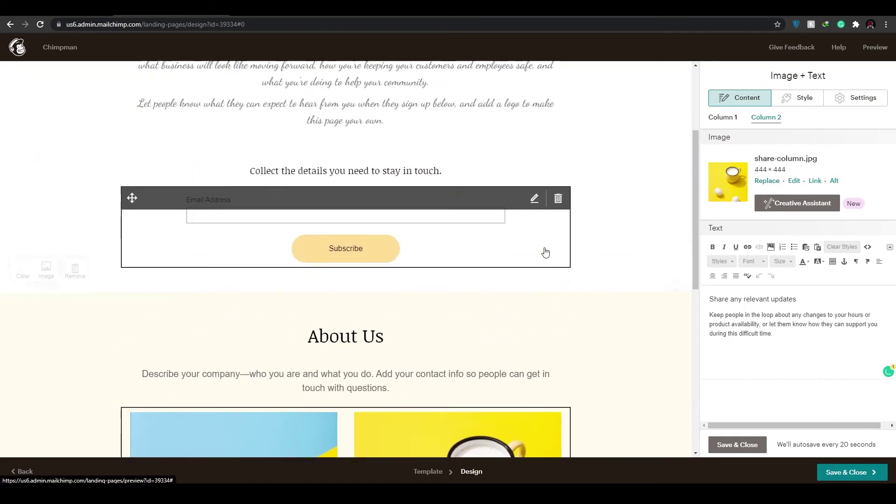
scroll(542, 248, "down", 10)
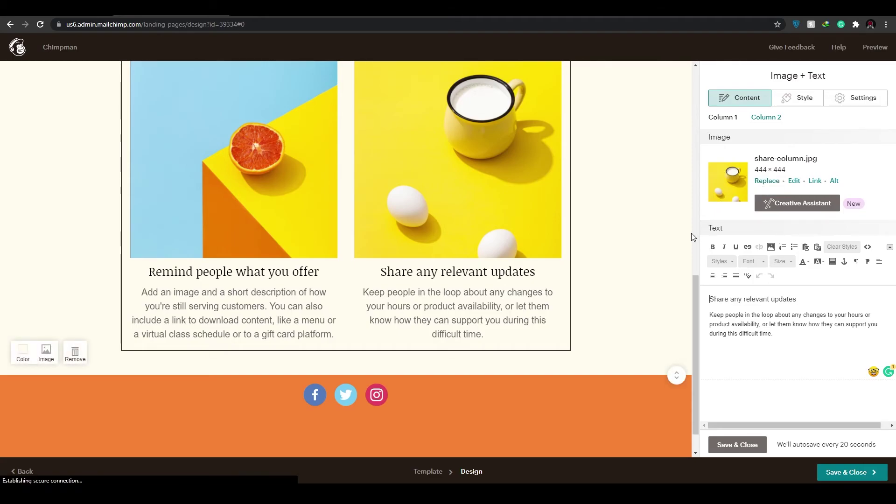
scroll(694, 234, "up", 6)
scroll(572, 356, "down", 2)
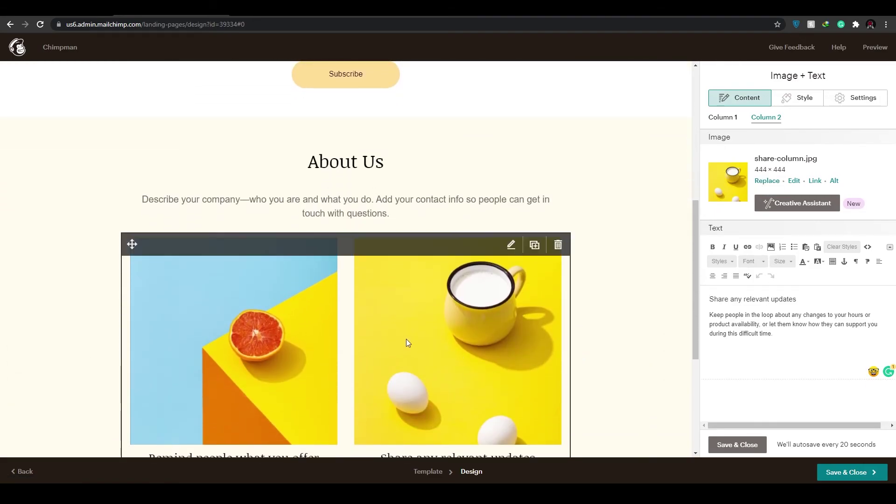
scroll(677, 346, "down", 2)
scroll(653, 343, "up", 6)
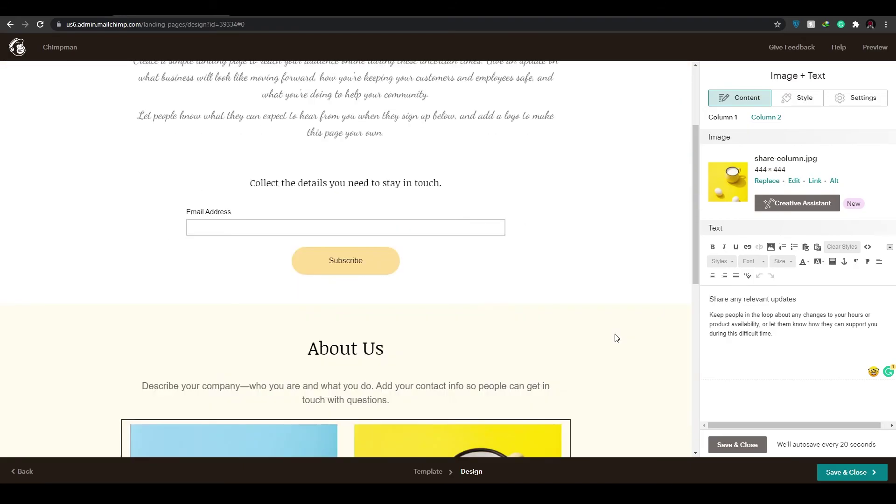
scroll(614, 187, "up", 3)
scroll(614, 162, "down", 7)
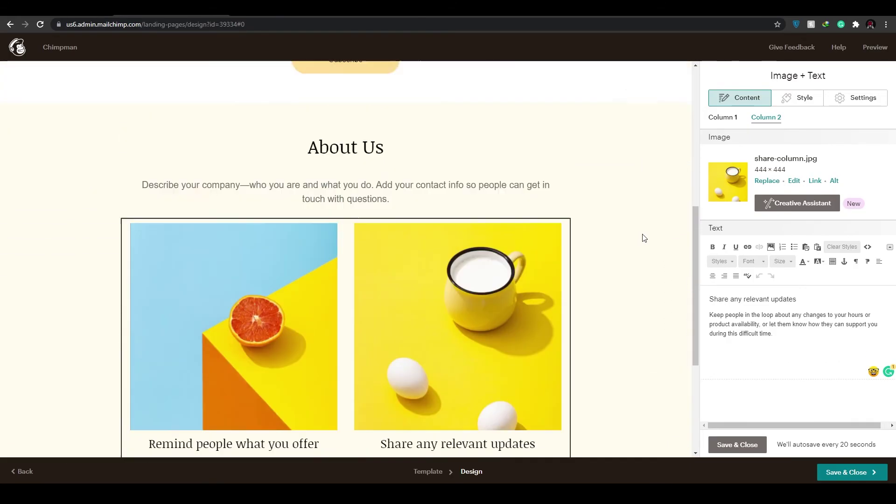
scroll(644, 238, "up", 7)
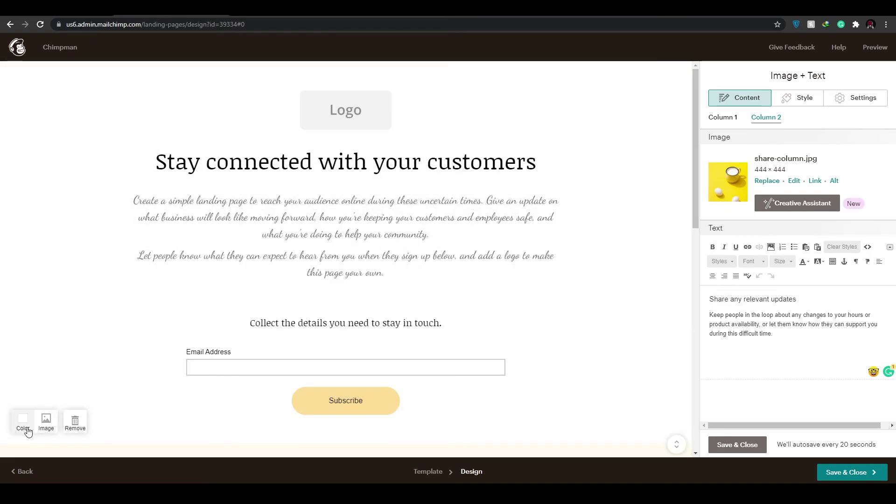
Step: Give the header a pale yellow #f7e29f background and bring up the image library
left_click(28, 410)
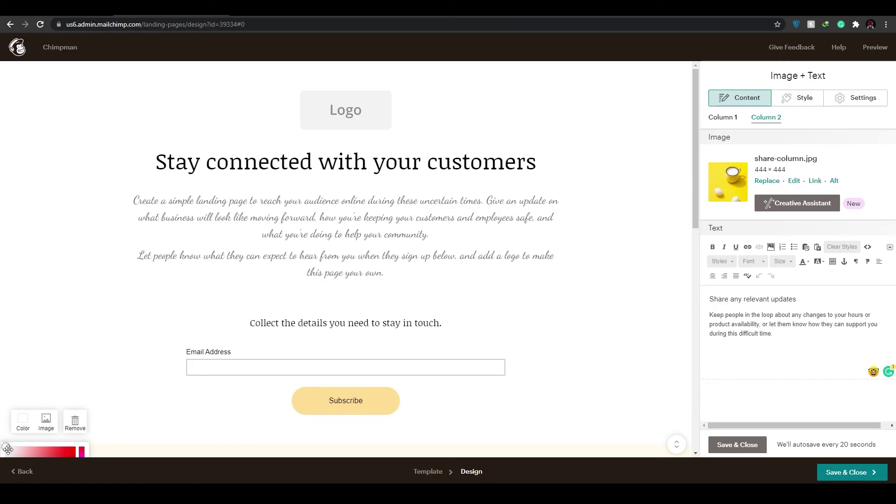
left_click_drag(13, 454, 31, 449)
scroll(79, 448, "down", 4)
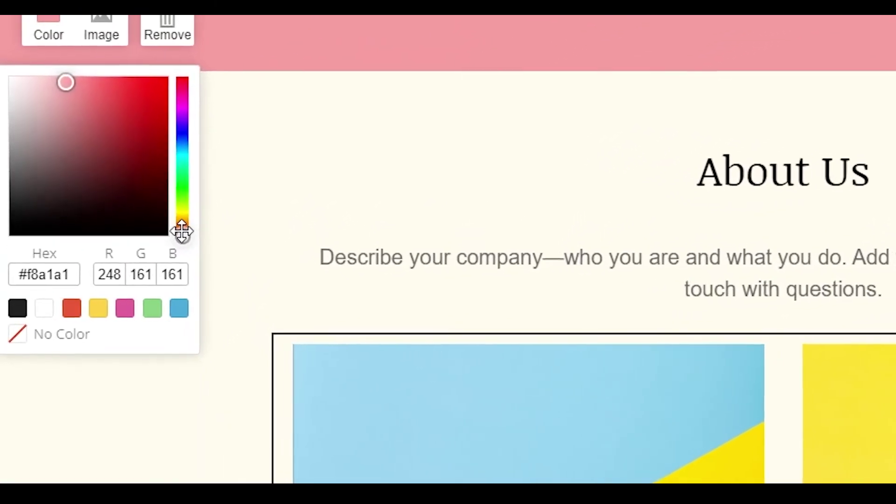
left_click_drag(182, 231, 181, 216)
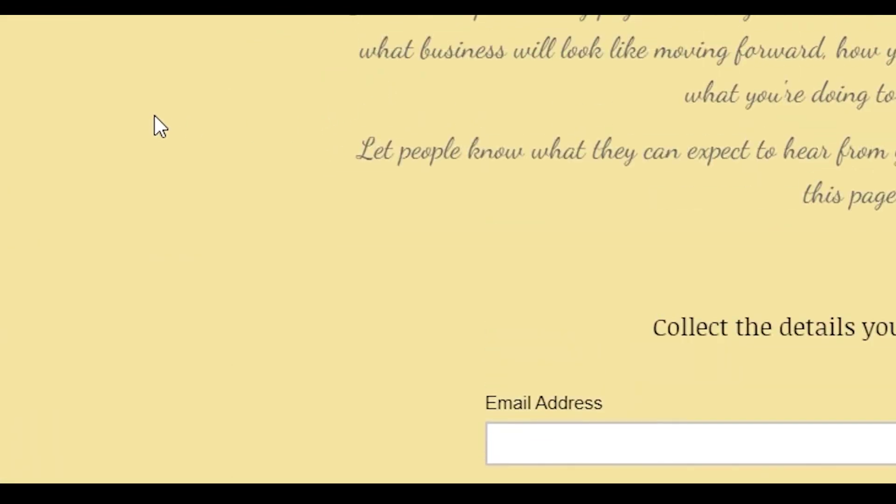
scroll(145, 128, "down", 10)
scroll(144, 127, "up", 8)
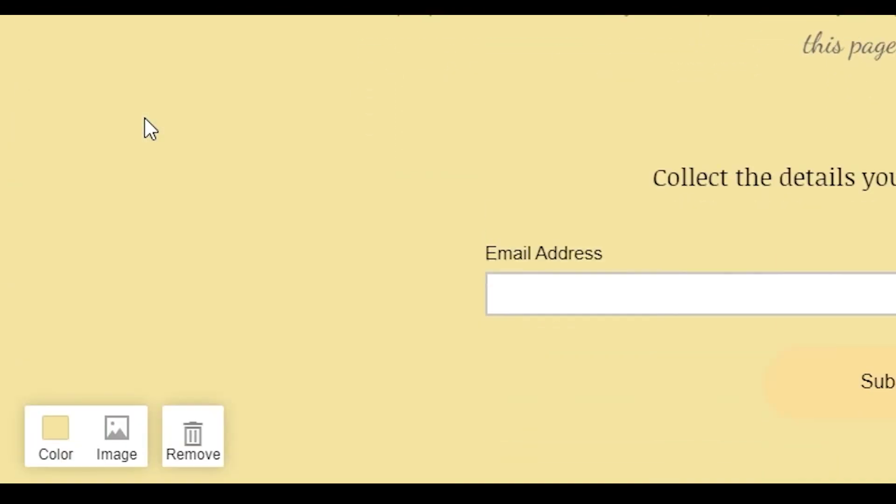
scroll(144, 128, "down", 2)
scroll(116, 347, "up", 5)
scroll(116, 347, "down", 5)
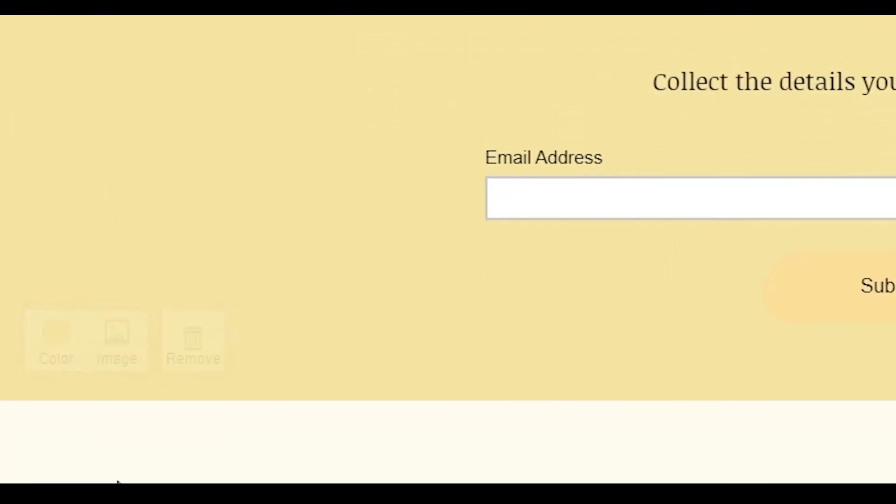
left_click(119, 357)
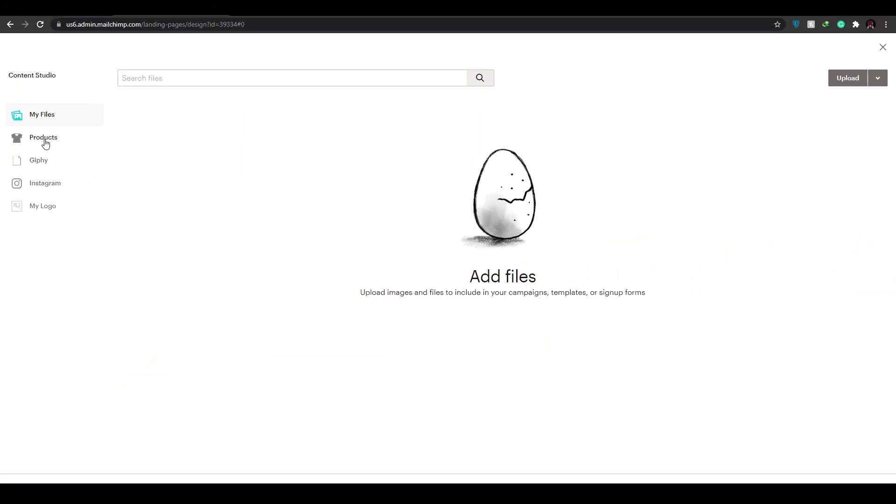
Step: Insert the grey elephant GIF from the Giphy collection as the header background
left_click(43, 140)
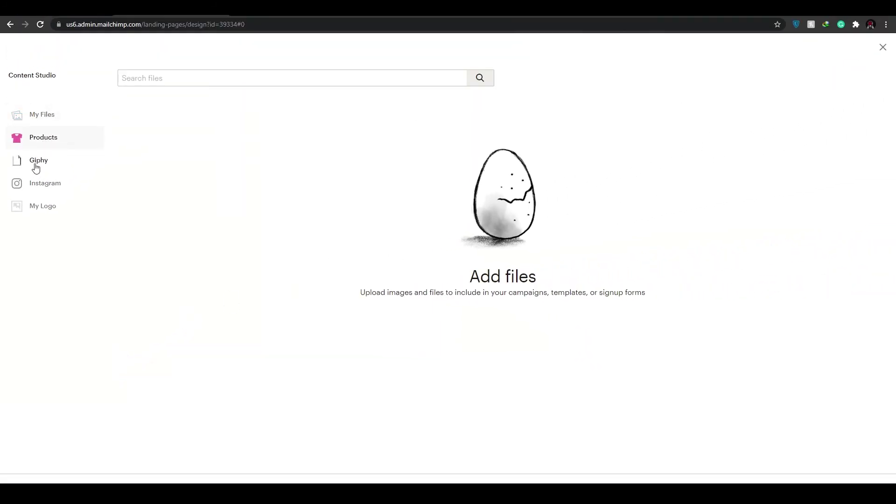
left_click(37, 165)
left_click(35, 184)
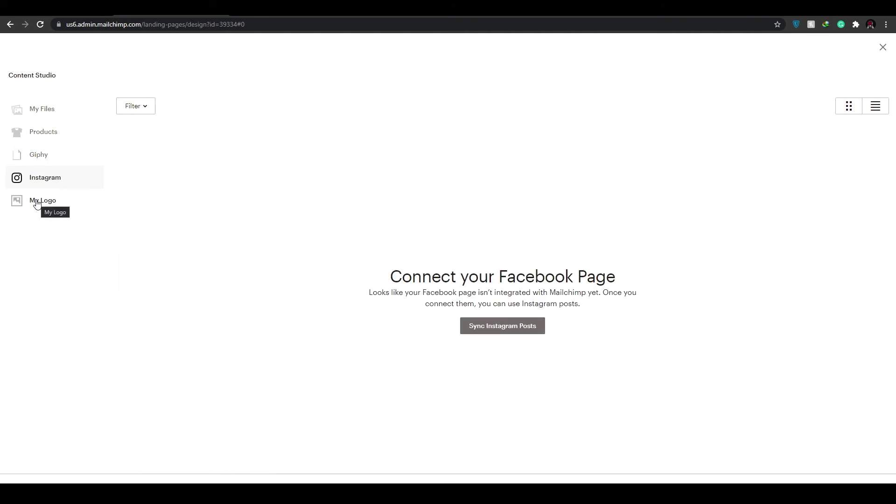
left_click(39, 155)
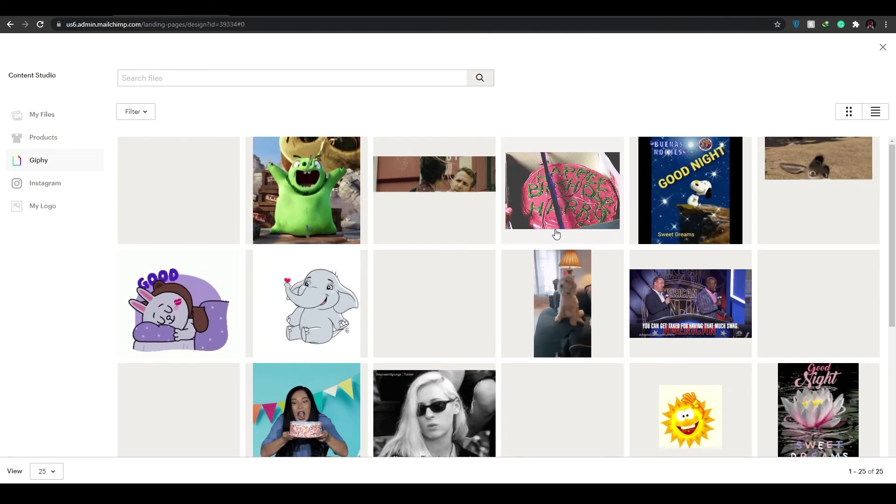
left_click(308, 303)
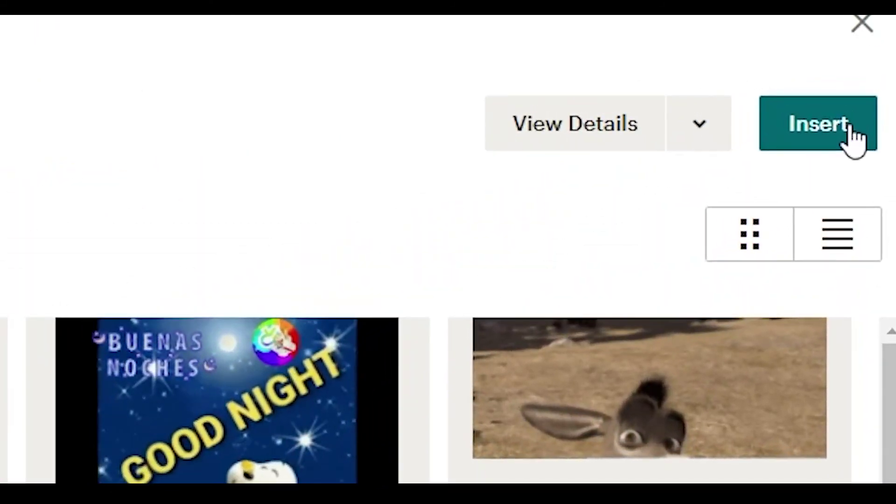
left_click(862, 97)
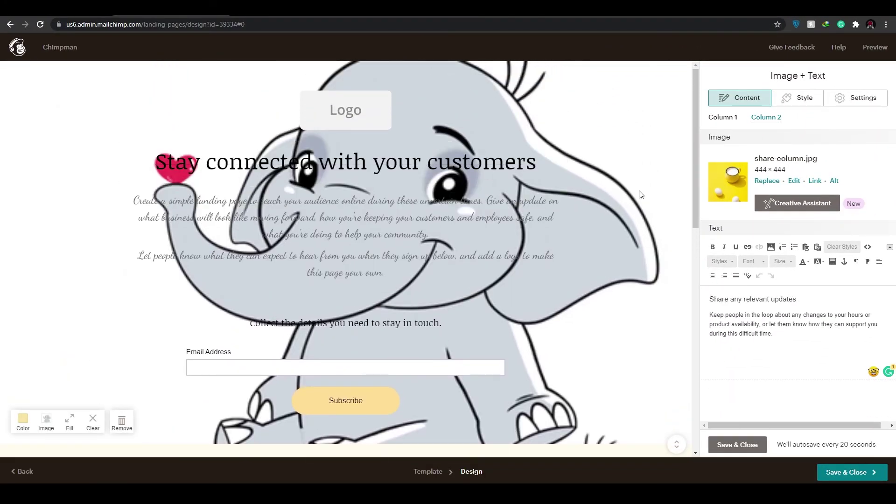
Step: Scroll through the page to check the elephant GIF behind the header content
scroll(646, 312, "down", 2)
scroll(560, 280, "up", 2)
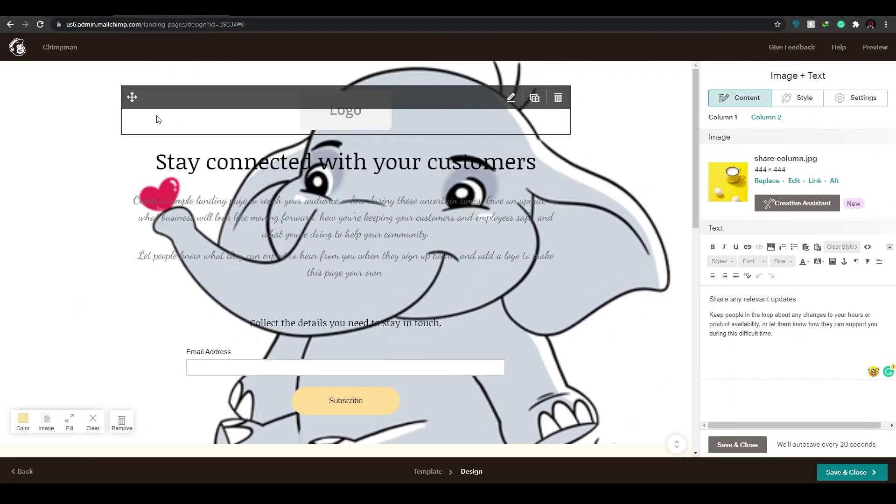
scroll(663, 211, "down", 10)
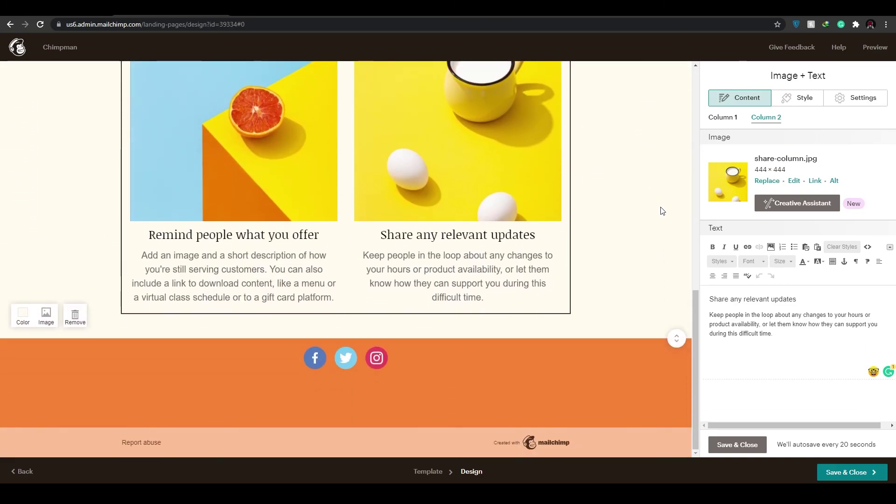
scroll(657, 213, "up", 1)
scroll(385, 354, "down", 1)
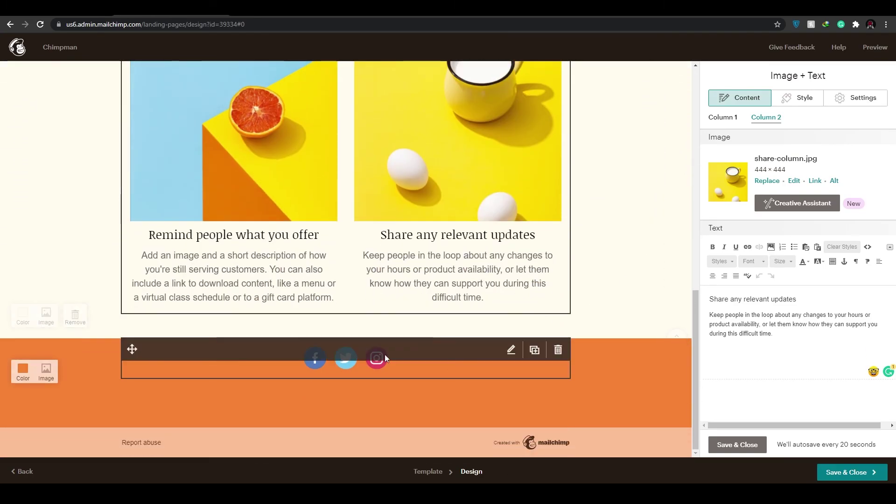
scroll(618, 332, "up", 15)
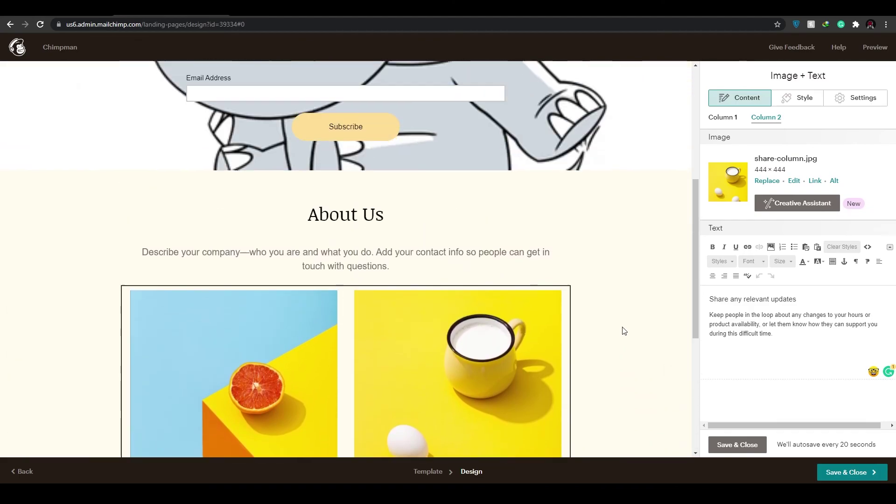
scroll(620, 338, "down", 11)
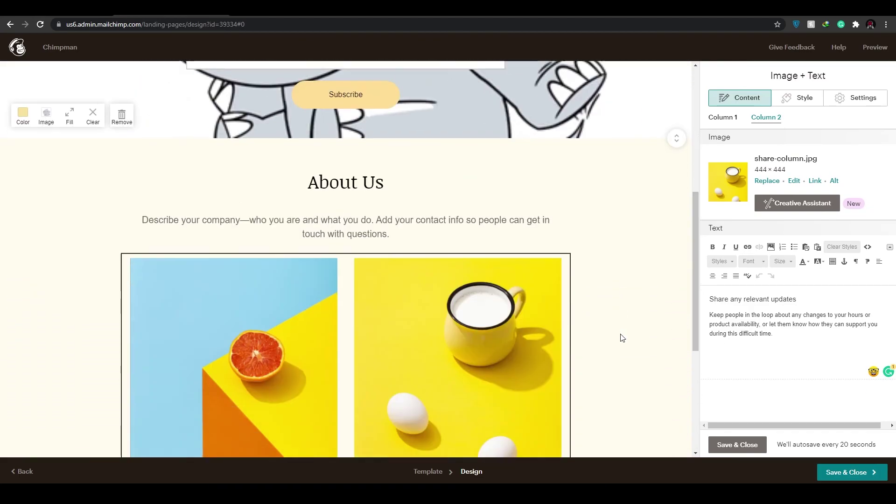
scroll(613, 340, "up", 12)
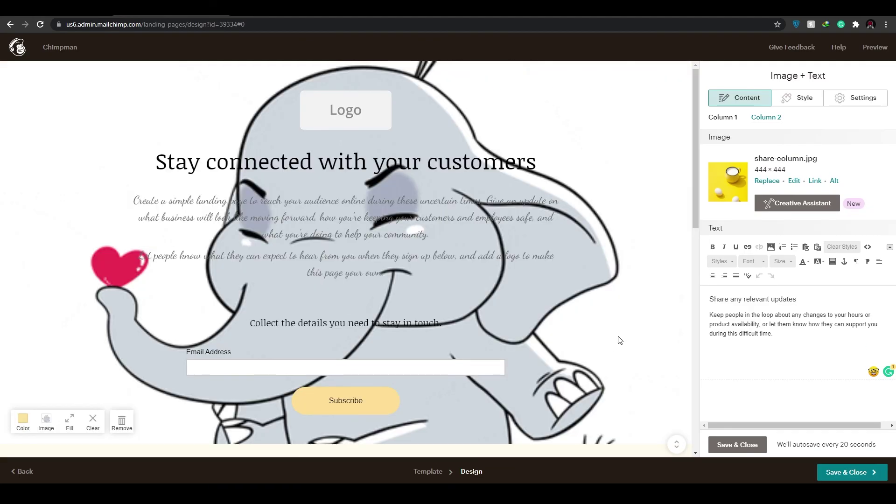
scroll(619, 340, "down", 10)
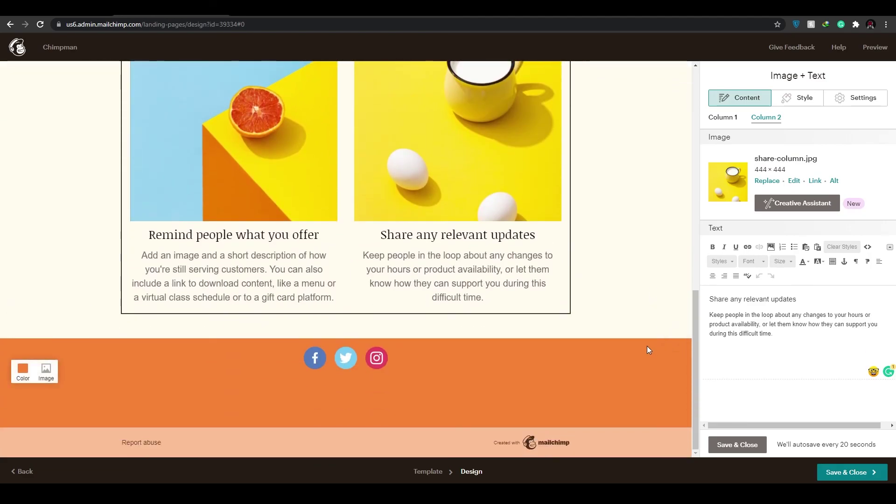
scroll(647, 349, "up", 10)
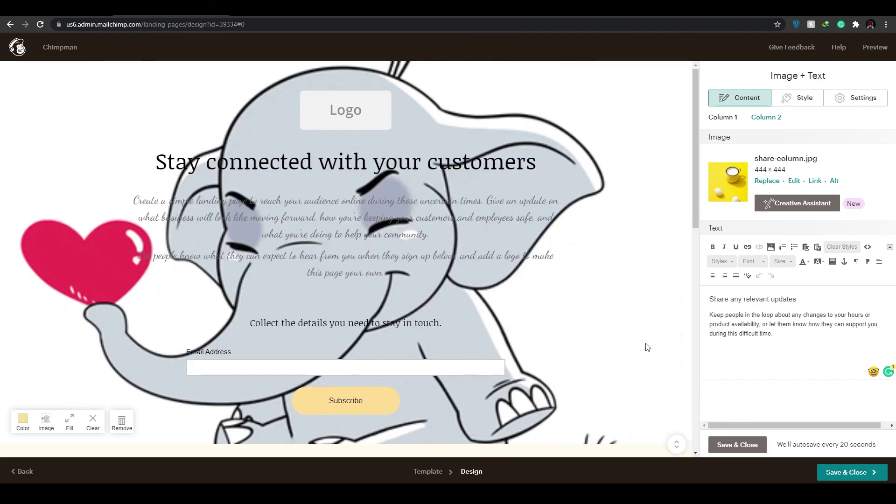